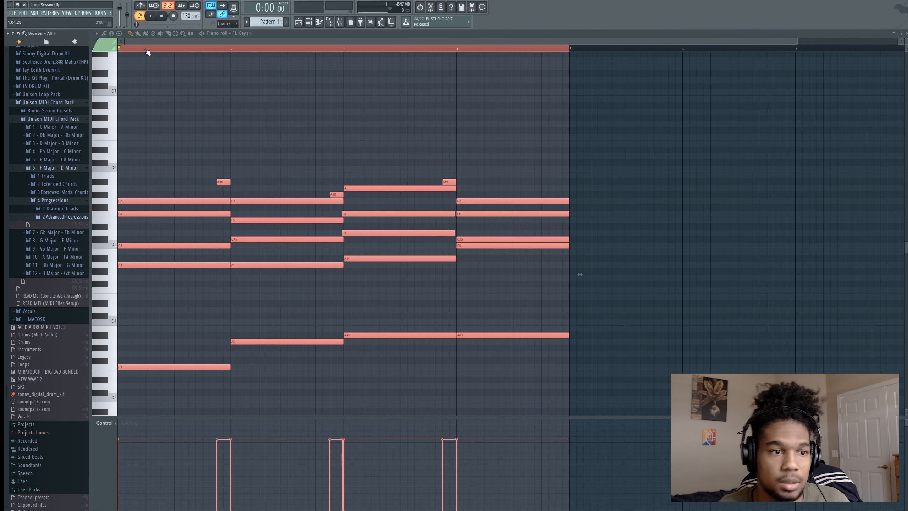
Play the chord progression in the piano roll and stop playback.
{"action": "key", "text": "space"}
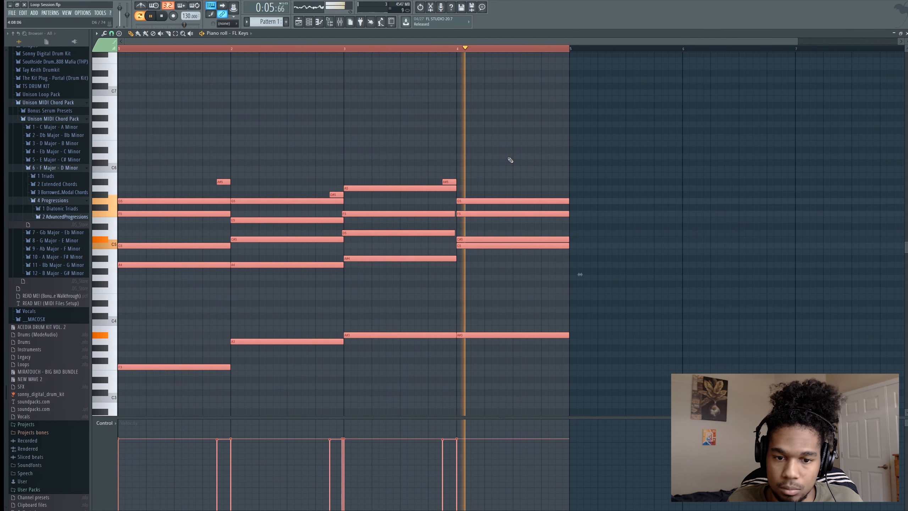
{"action": "key", "text": "space"}
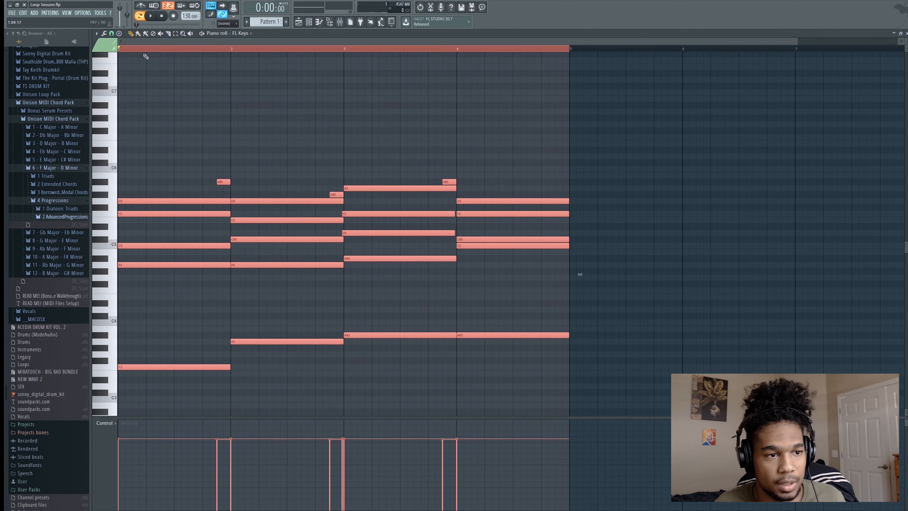
Start exporting the piano roll score as a MIDI file and navigate to Documents > Songs > My Drumkits > MIDI KIT.
{"action": "left_click", "coordinate": [97, 35]}
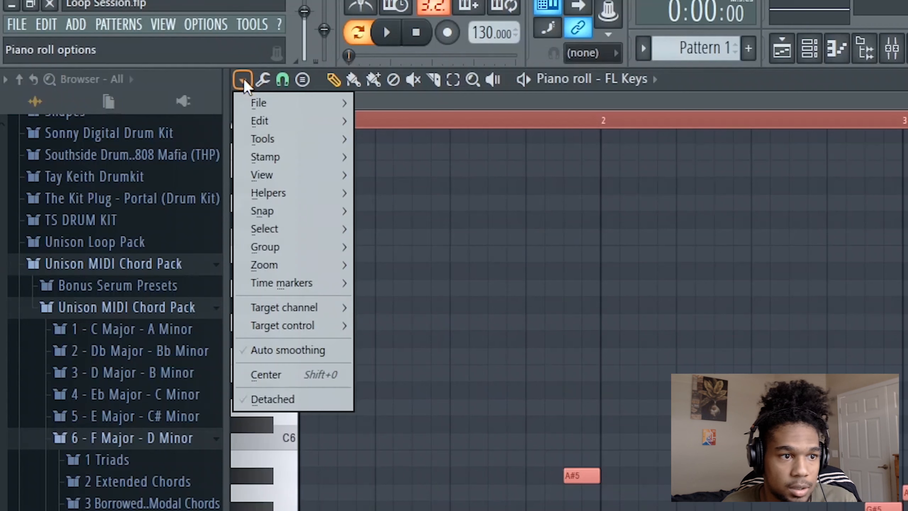
{"action": "mouse_move", "coordinate": [270, 101]}
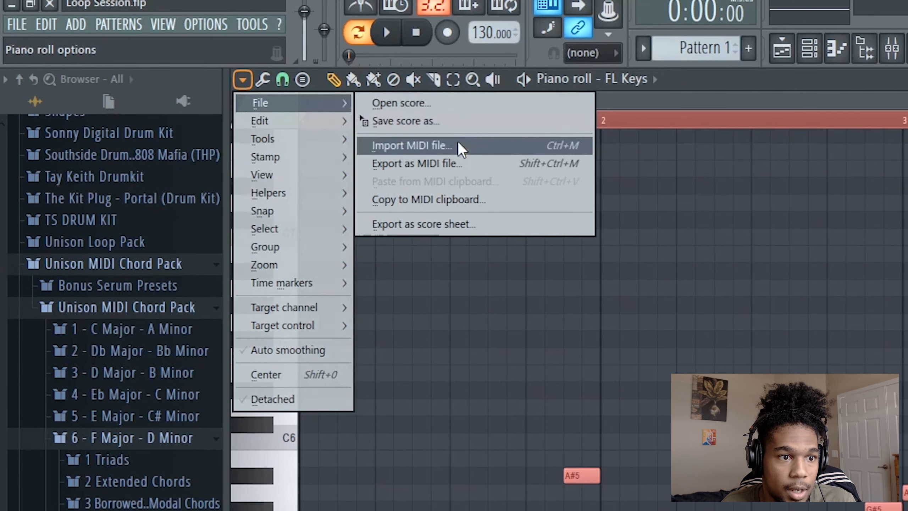
{"action": "left_click", "coordinate": [449, 161]}
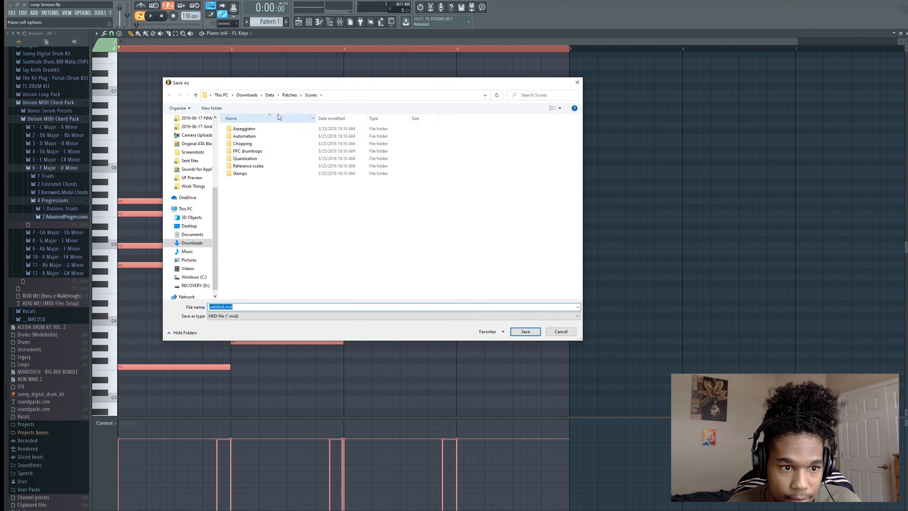
{"action": "scroll", "coordinate": [193, 247], "scroll_direction": "up", "scroll_amount": 1}
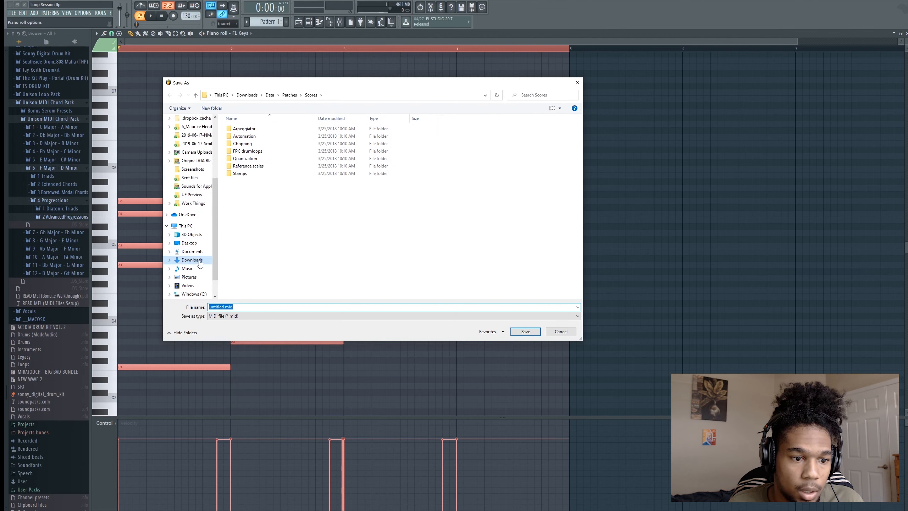
{"action": "left_click", "coordinate": [197, 252]}
{"action": "scroll", "coordinate": [339, 195], "scroll_direction": "down", "scroll_amount": 6}
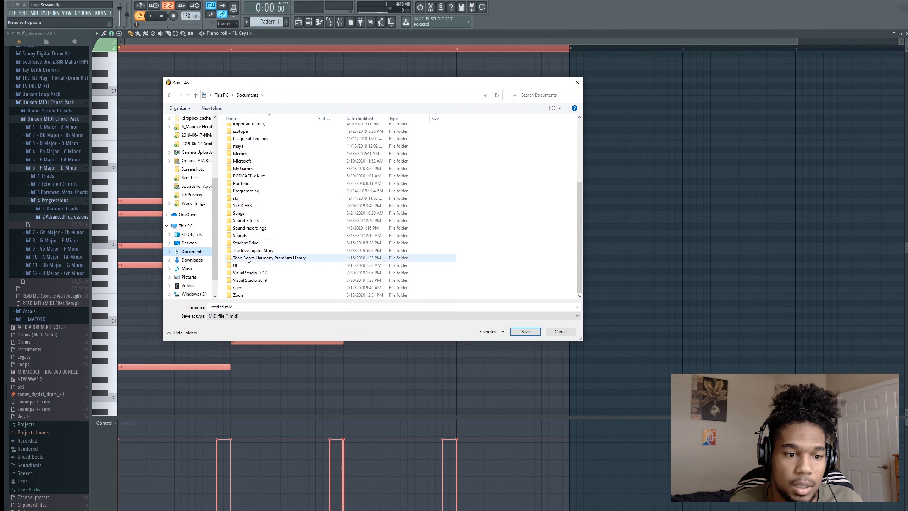
{"action": "double_click", "coordinate": [238, 213]}
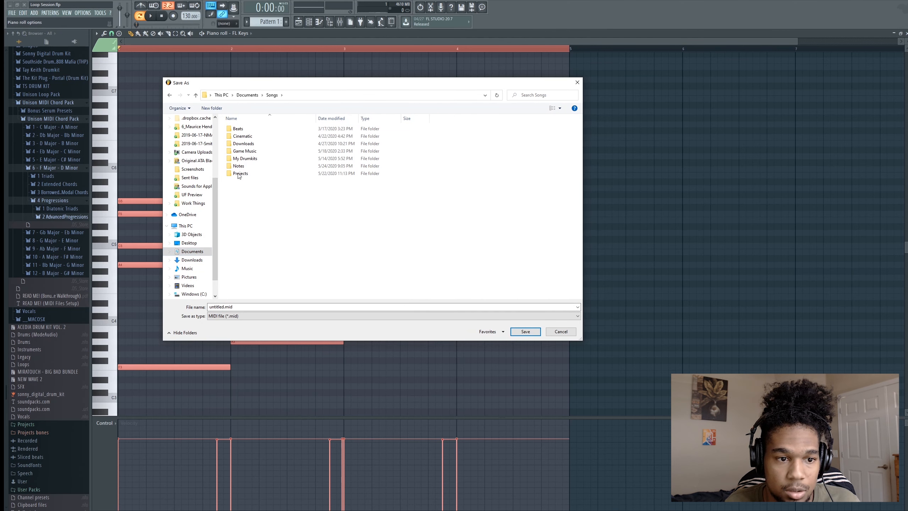
{"action": "double_click", "coordinate": [241, 160]}
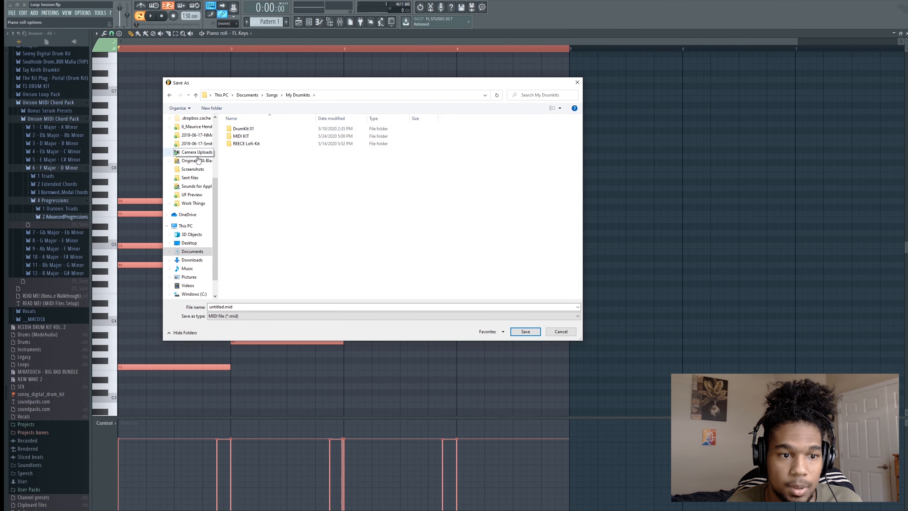
{"action": "double_click", "coordinate": [241, 136]}
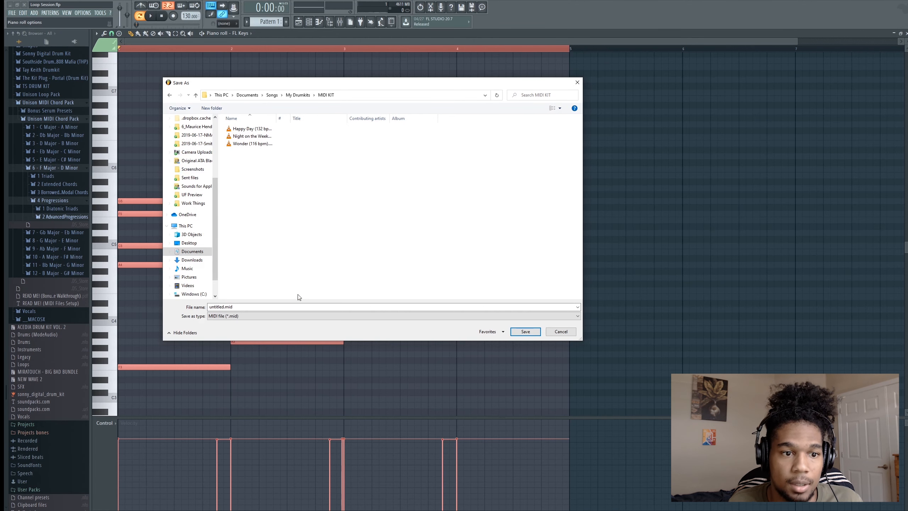
Save the MIDI file under the name Nightmares.
{"action": "double_click", "coordinate": [253, 306]}
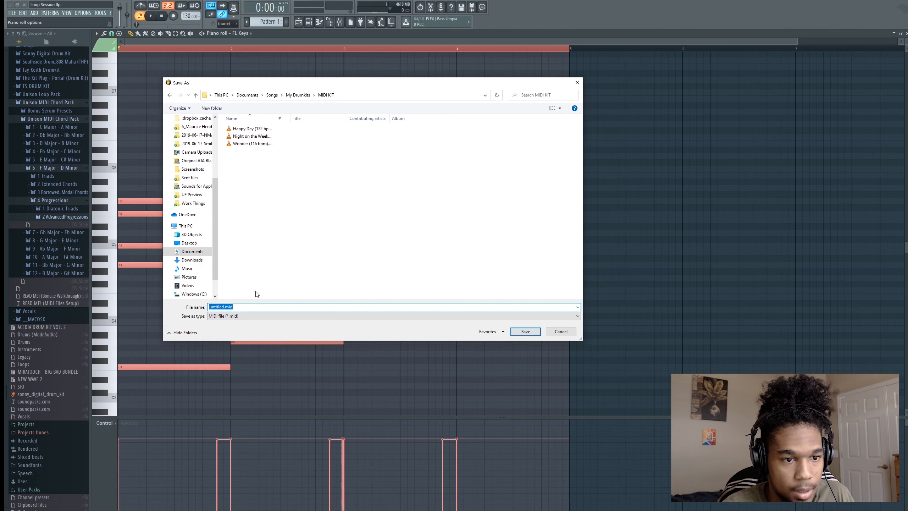
{"action": "type", "text": "N"}
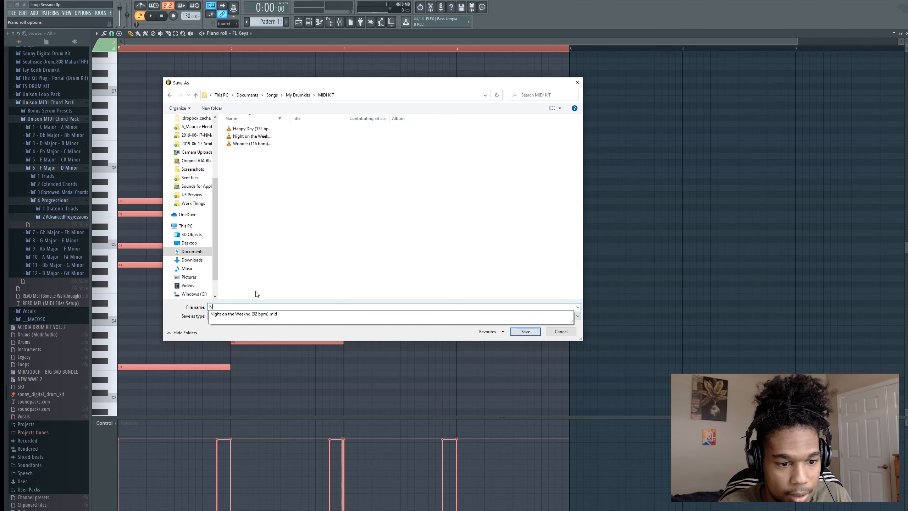
{"action": "type", "text": "ightmares"}
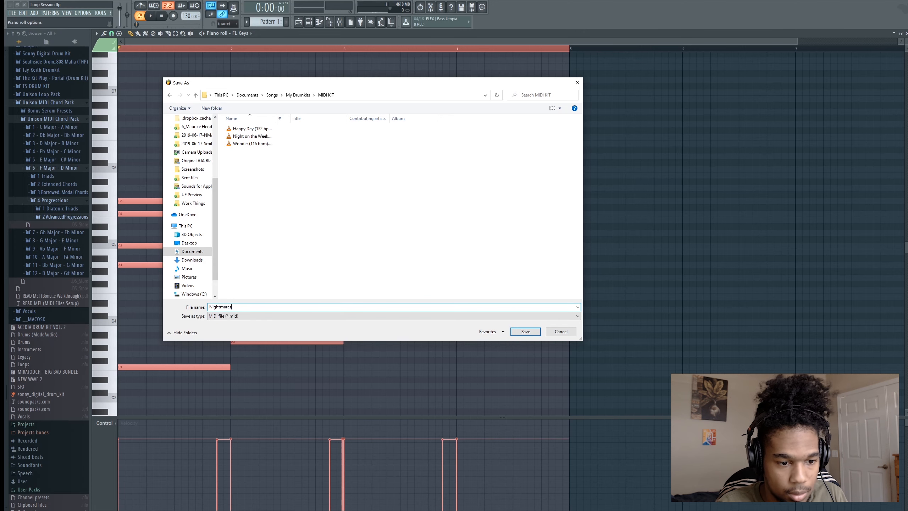
{"action": "key", "text": "Return"}
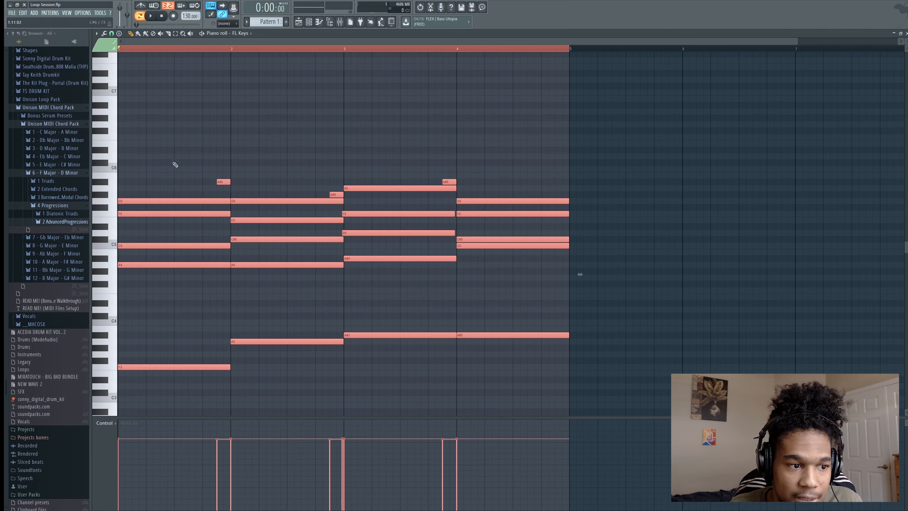
Open My Drumkits > MIDI KIT in the browser to check the exported Nightmares file.
{"action": "scroll", "coordinate": [33, 188], "scroll_direction": "up", "scroll_amount": 15}
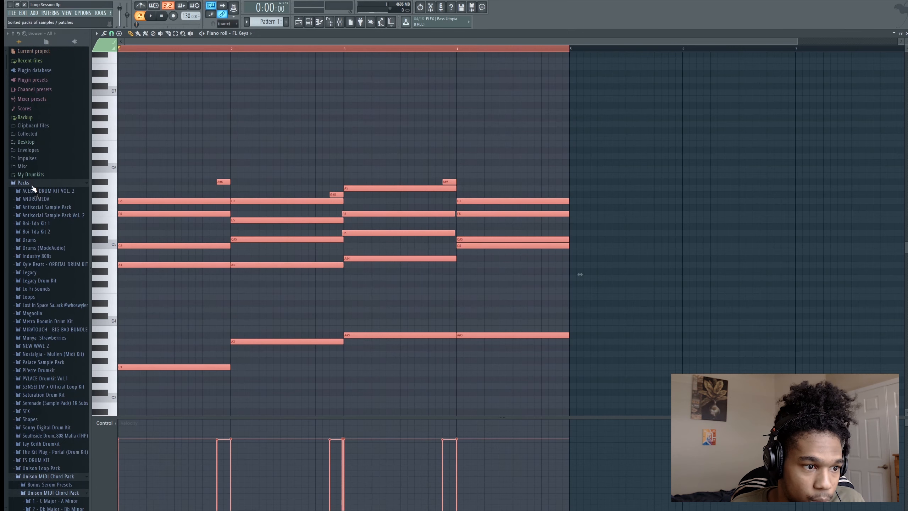
{"action": "left_click", "coordinate": [32, 183]}
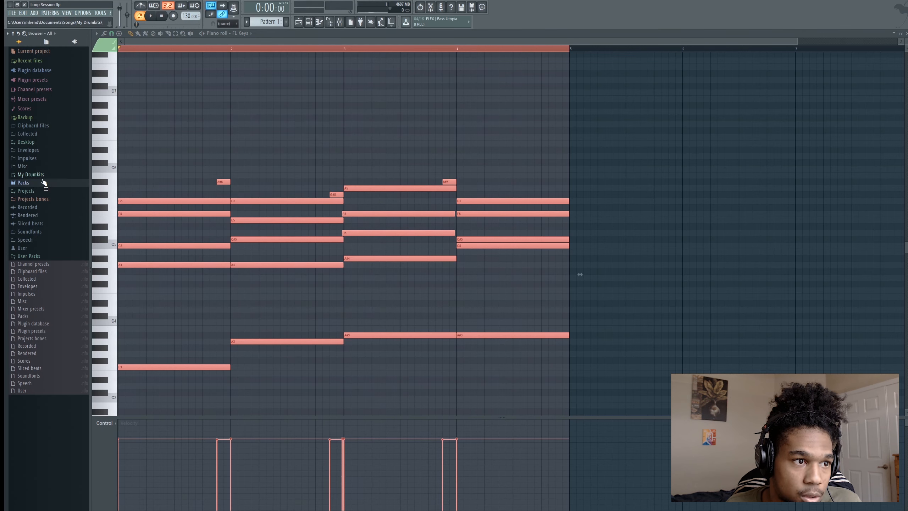
{"action": "left_click", "coordinate": [36, 174]}
{"action": "left_click", "coordinate": [33, 190]}
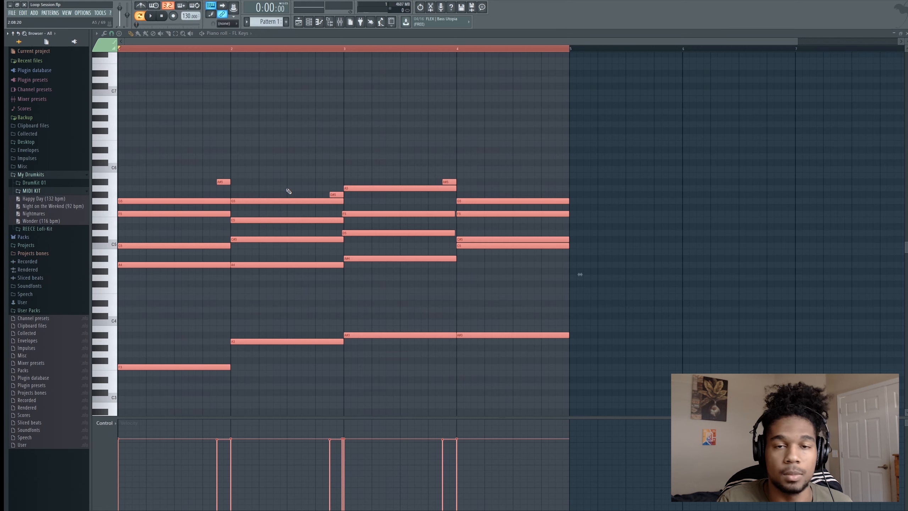
{"action": "scroll", "coordinate": [209, 212], "scroll_direction": "down", "scroll_amount": 2}
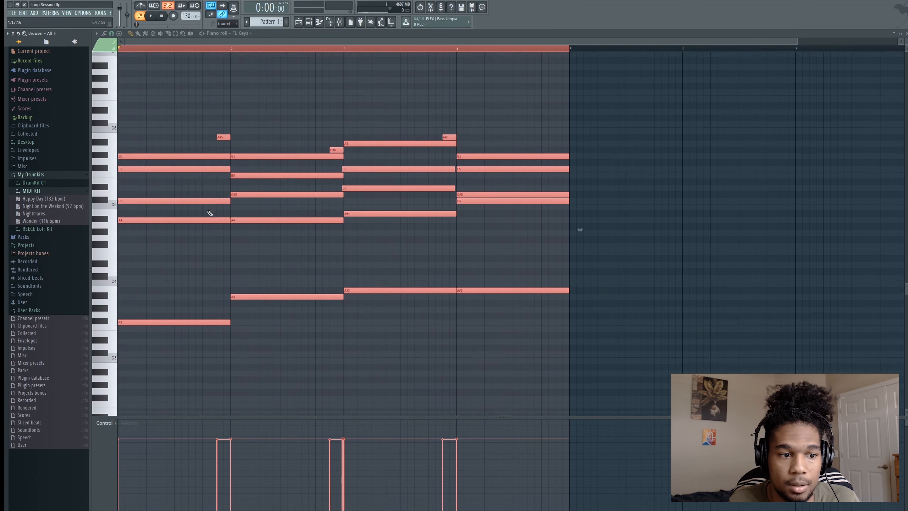
{"action": "scroll", "coordinate": [204, 218], "scroll_direction": "up", "scroll_amount": 2}
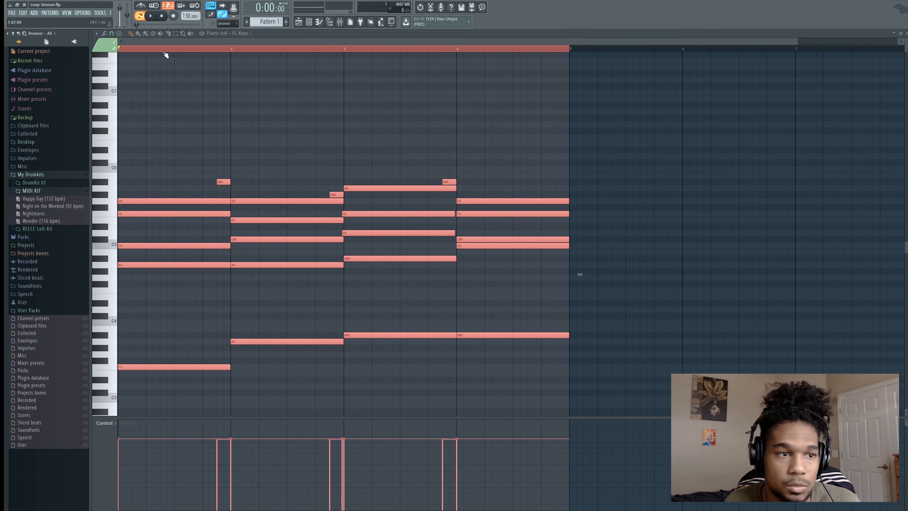
Switch to File Explorer and open the folder containing Nightmares.mid.
{"action": "left_click", "coordinate": [10, 5]}
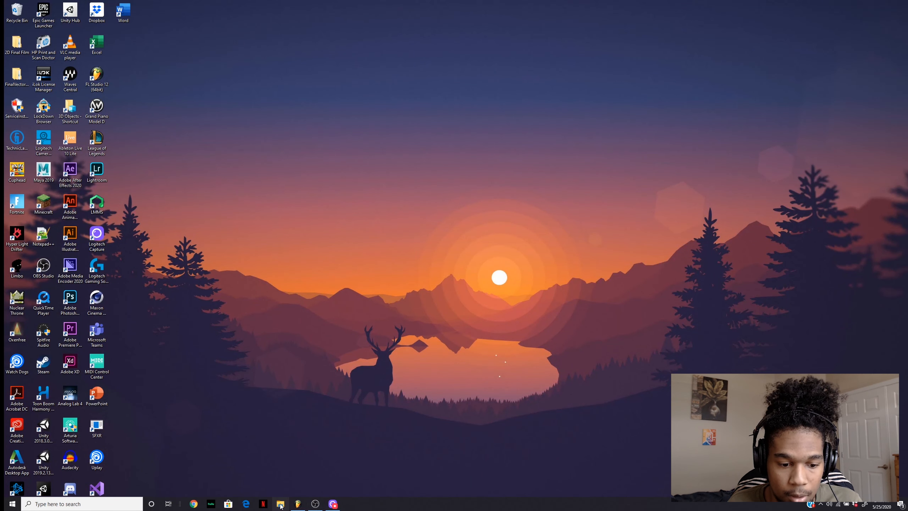
{"action": "left_click", "coordinate": [280, 504]}
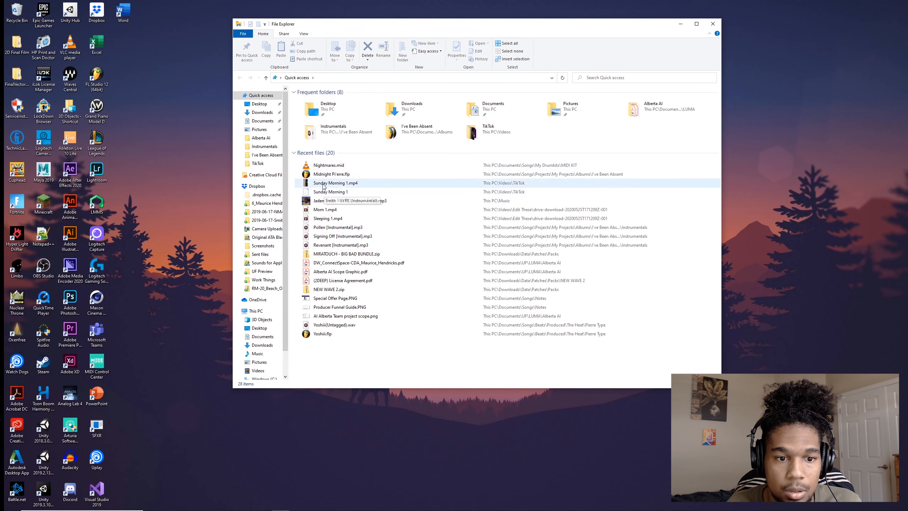
{"action": "right_click", "coordinate": [322, 165]}
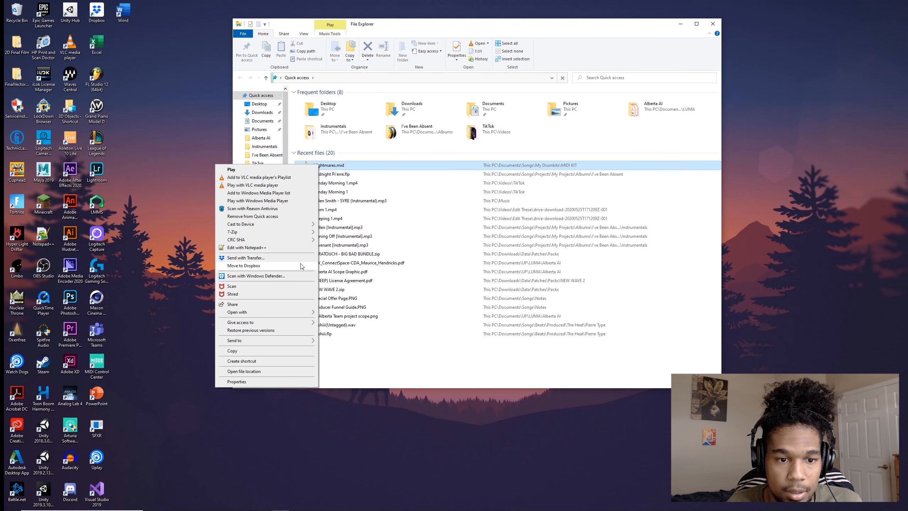
{"action": "left_click", "coordinate": [250, 371]}
Rename the MIDI file to Nightmares (130 bpm).mid.
{"action": "right_click", "coordinate": [324, 115]}
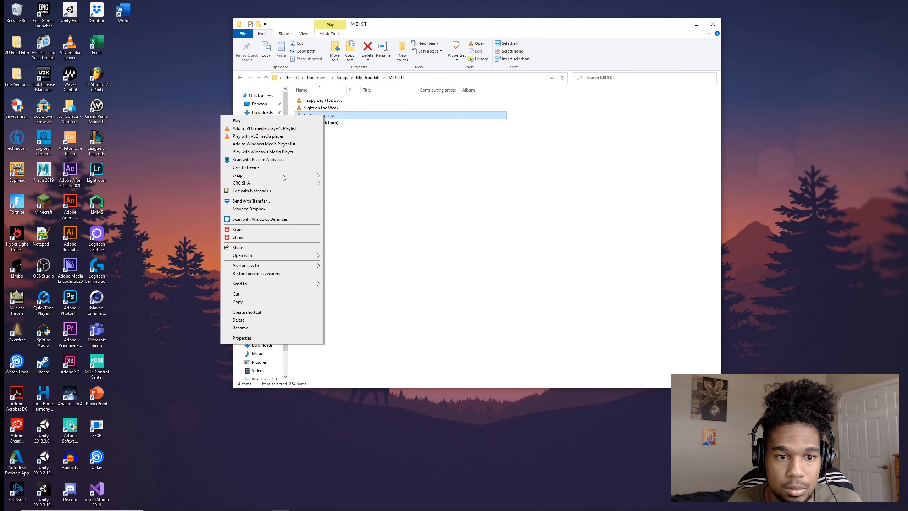
{"action": "left_click", "coordinate": [246, 328]}
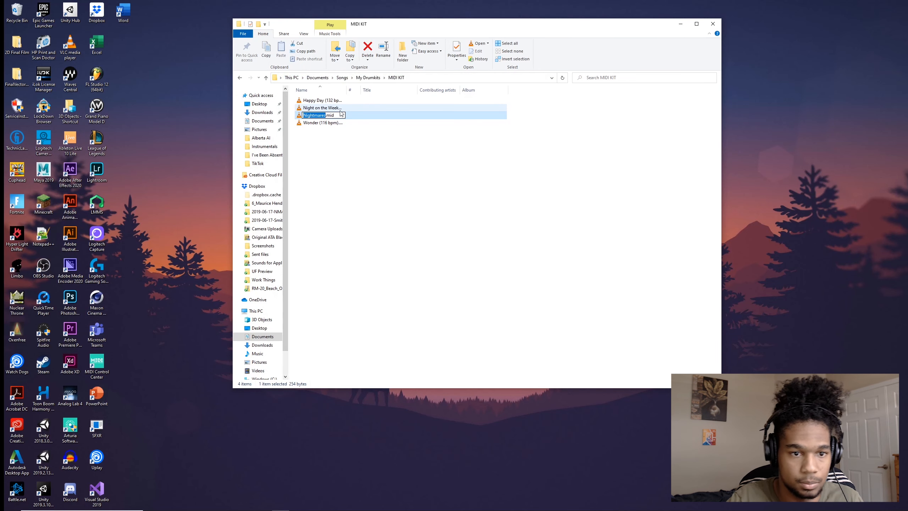
{"action": "key", "text": "Right"}
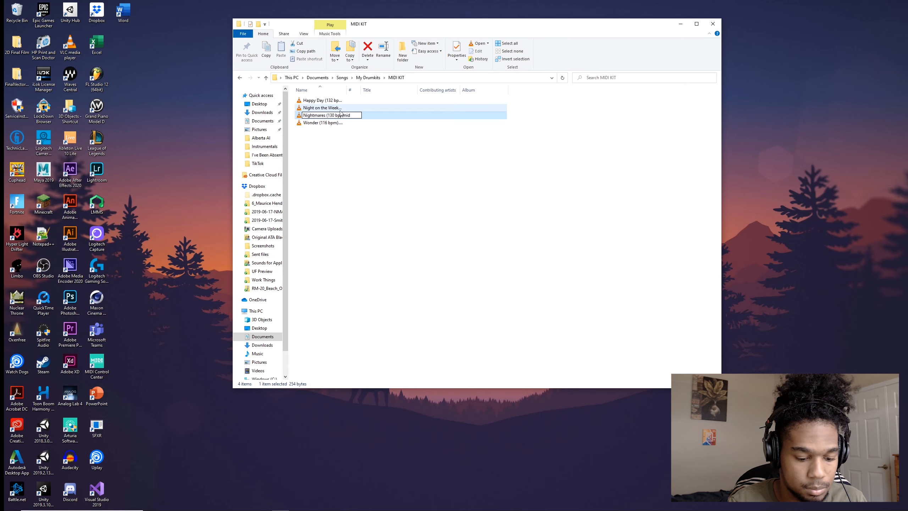
{"action": "key", "text": "Return"}
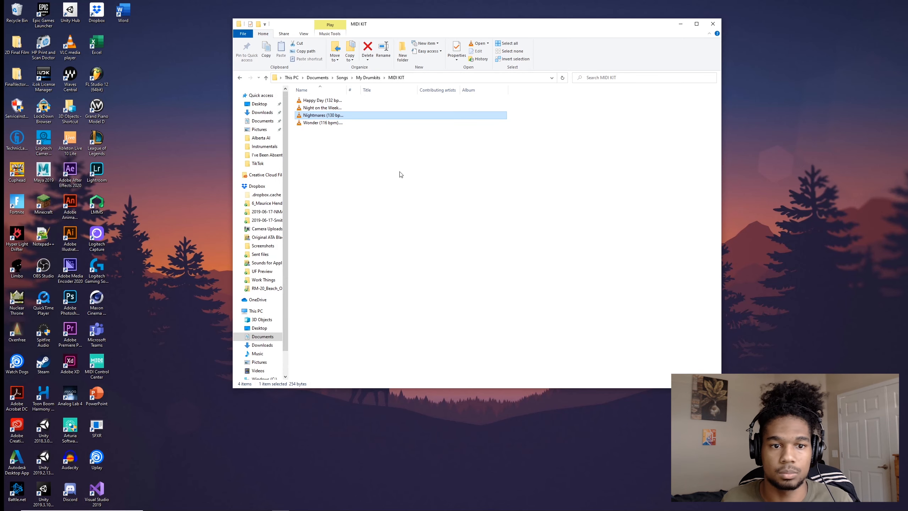
{"action": "left_click", "coordinate": [399, 175]}
Return to FL Studio and reopen the MIDI KIT folder in the browser.
{"action": "left_click", "coordinate": [681, 24]}
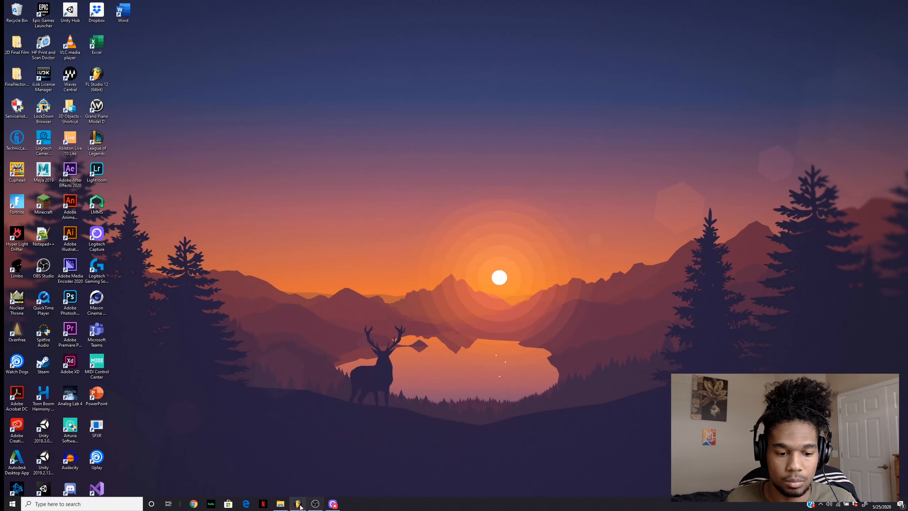
{"action": "left_click", "coordinate": [306, 504]}
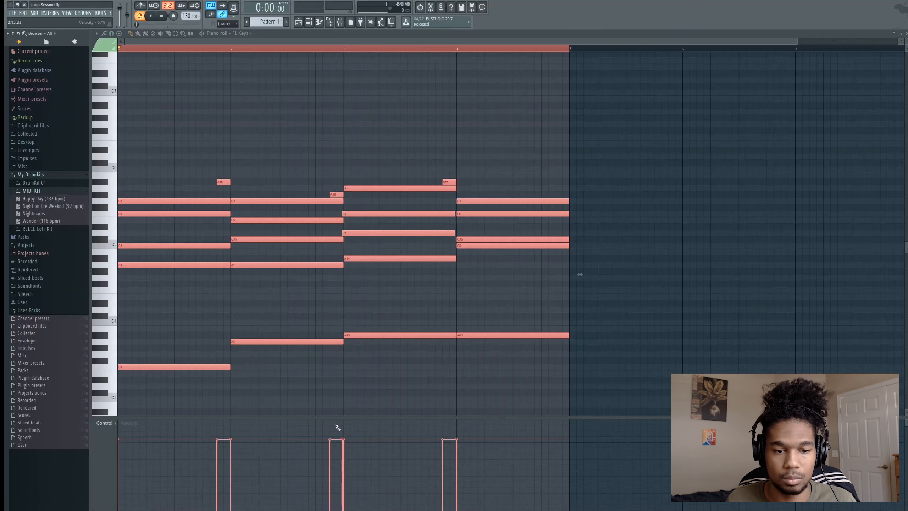
{"action": "left_click", "coordinate": [32, 191]}
{"action": "left_click", "coordinate": [34, 191]}
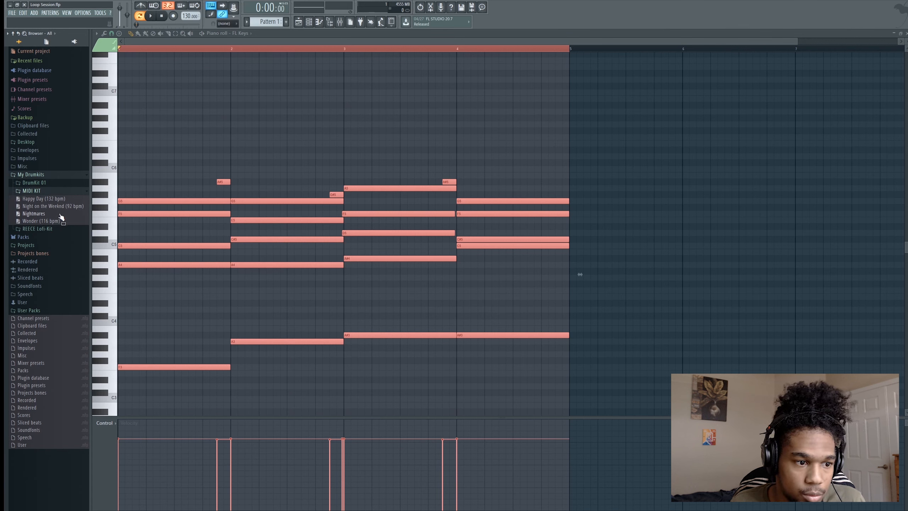
{"action": "left_click", "coordinate": [33, 192]}
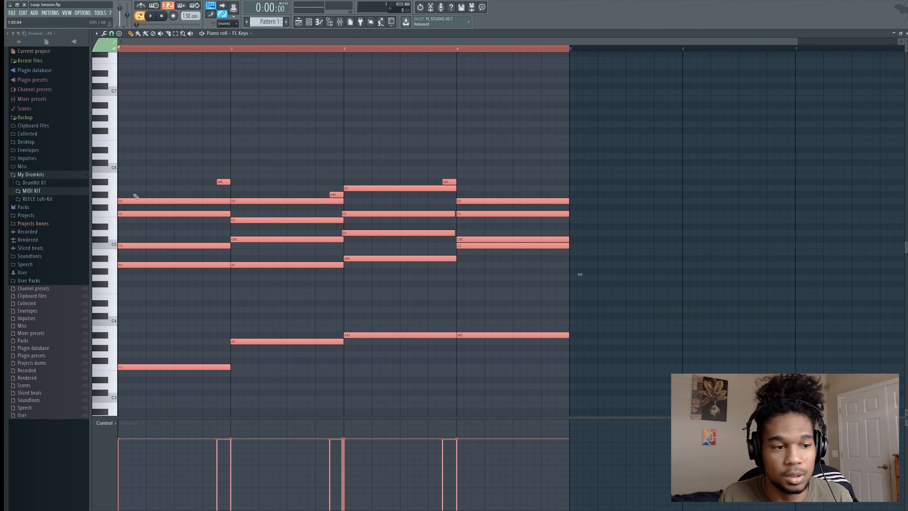
Browse the Packs folder, expanding and collapsing the Unison Loop Pack and Unison MIDI Chord Pack.
{"action": "left_click", "coordinate": [24, 207]}
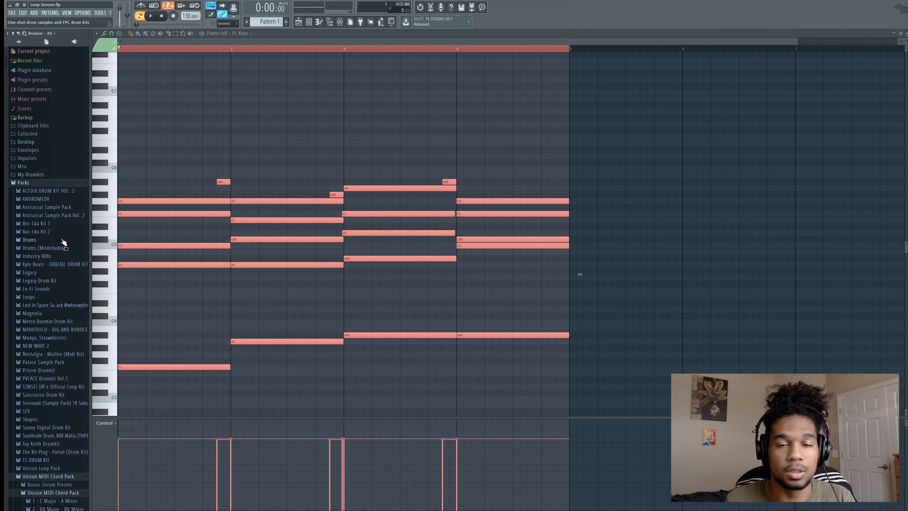
{"action": "scroll", "coordinate": [46, 239], "scroll_direction": "down", "scroll_amount": 3}
{"action": "scroll", "coordinate": [45, 239], "scroll_direction": "down", "scroll_amount": 9}
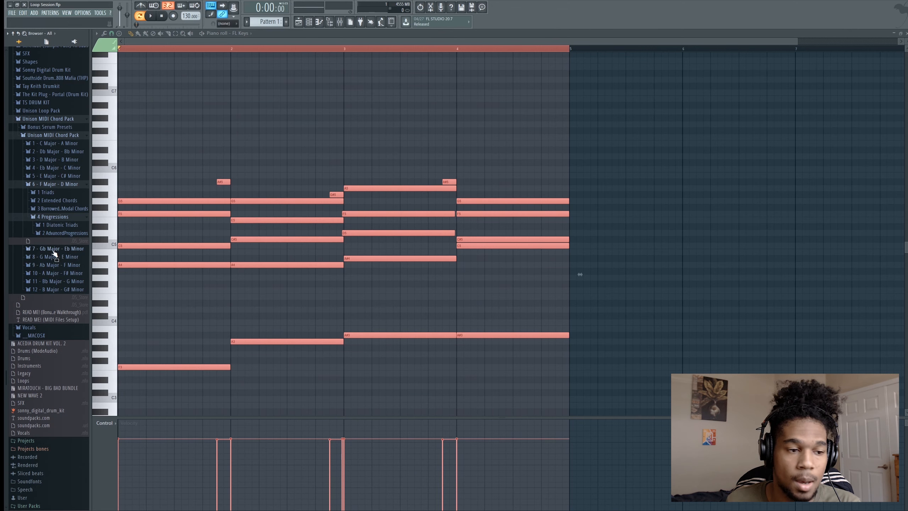
{"action": "scroll", "coordinate": [56, 250], "scroll_direction": "down", "scroll_amount": 2}
{"action": "scroll", "coordinate": [58, 229], "scroll_direction": "up", "scroll_amount": 2}
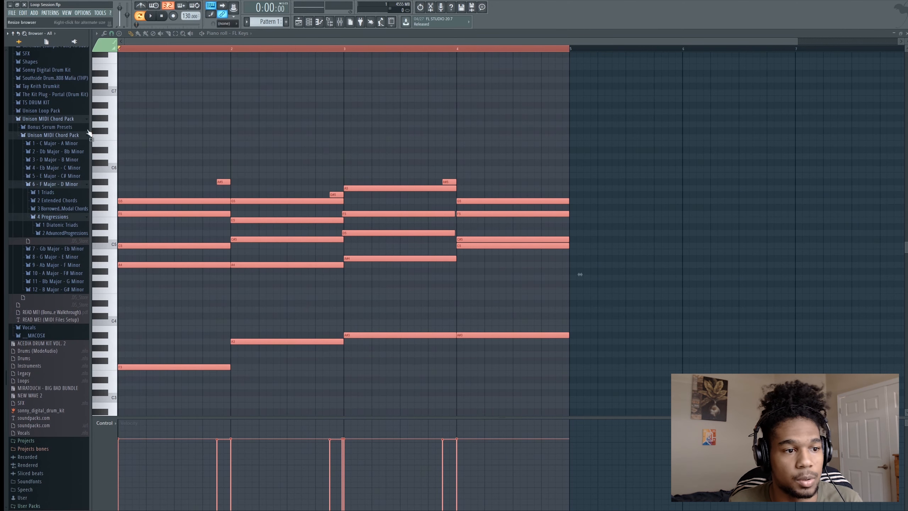
{"action": "left_click", "coordinate": [36, 110]}
{"action": "scroll", "coordinate": [44, 194], "scroll_direction": "up", "scroll_amount": 1}
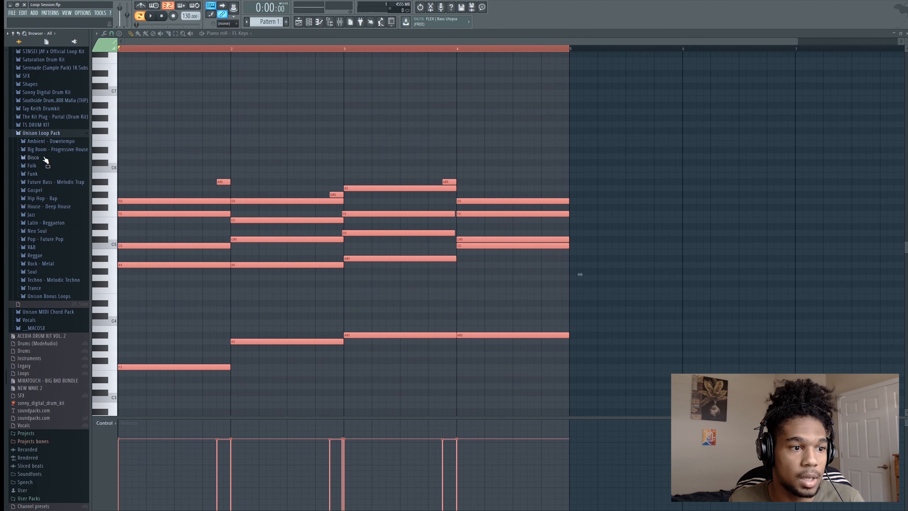
{"action": "left_click", "coordinate": [36, 133]}
{"action": "left_click", "coordinate": [47, 186]}
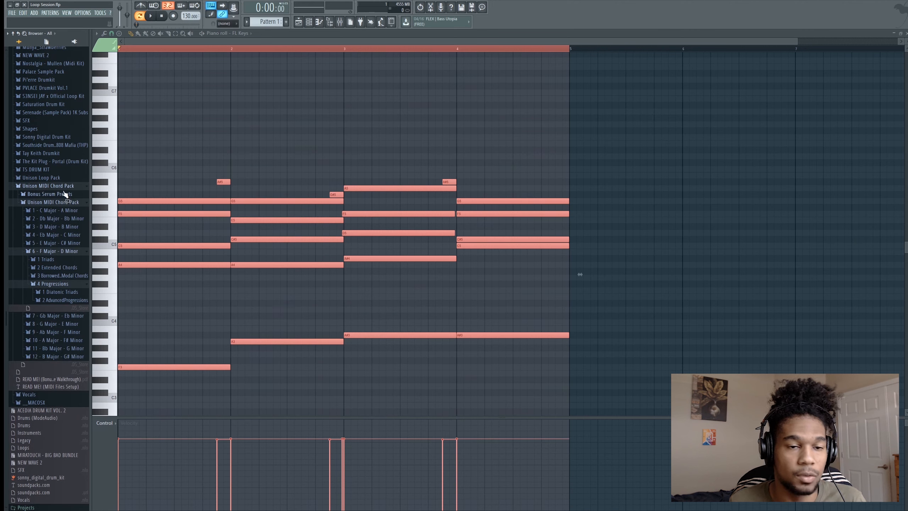
Open the Advanced Progressions Major Progressions in the F Major - D Minor chord pack and load Major Prog 4 into the piano roll.
{"action": "scroll", "coordinate": [51, 216], "scroll_direction": "down", "scroll_amount": 2}
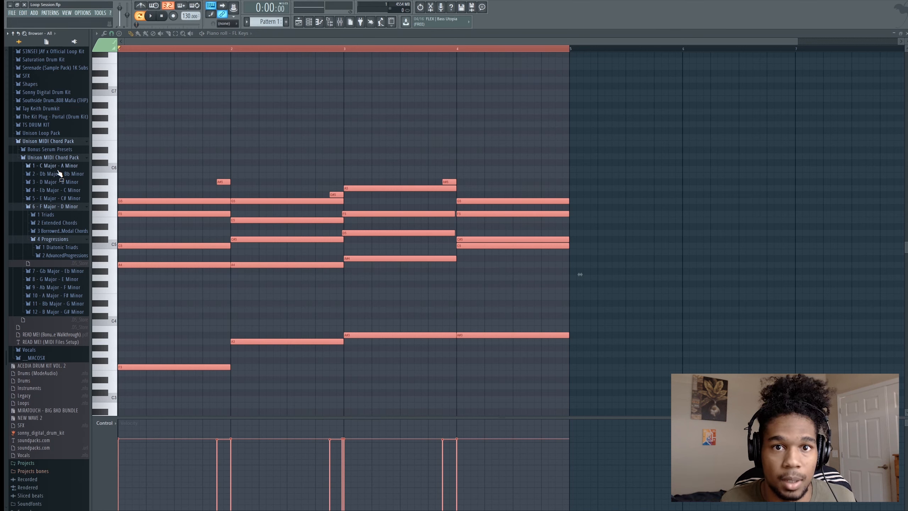
{"action": "scroll", "coordinate": [59, 173], "scroll_direction": "up", "scroll_amount": 4}
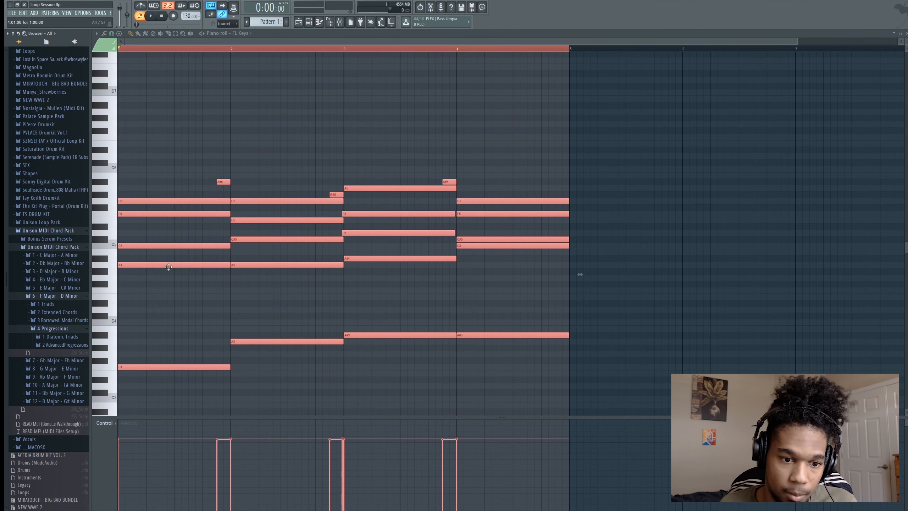
{"action": "scroll", "coordinate": [123, 241], "scroll_direction": "down", "scroll_amount": 3}
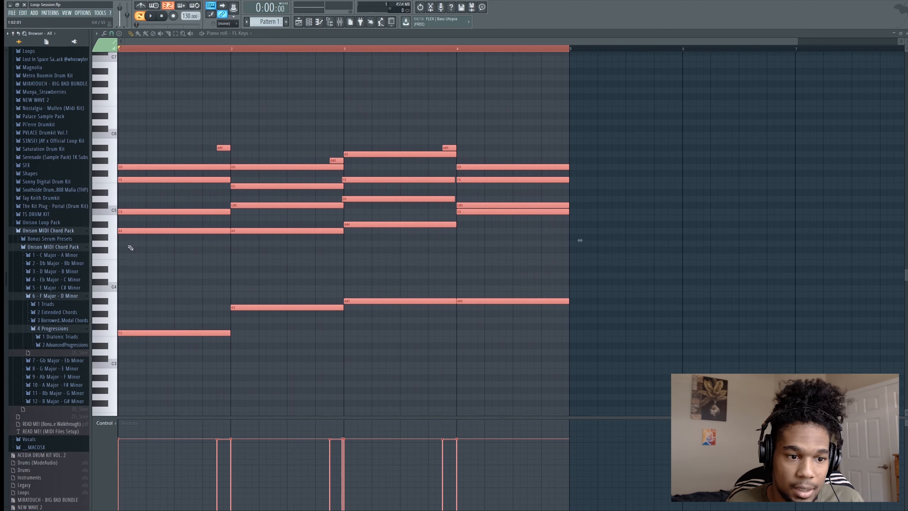
{"action": "scroll", "coordinate": [64, 251], "scroll_direction": "down", "scroll_amount": 4}
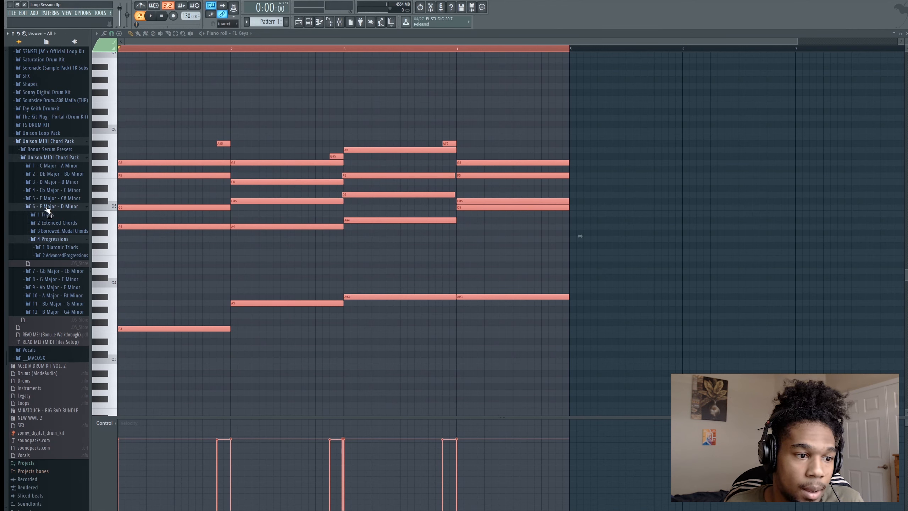
{"action": "scroll", "coordinate": [47, 210], "scroll_direction": "down", "scroll_amount": 3}
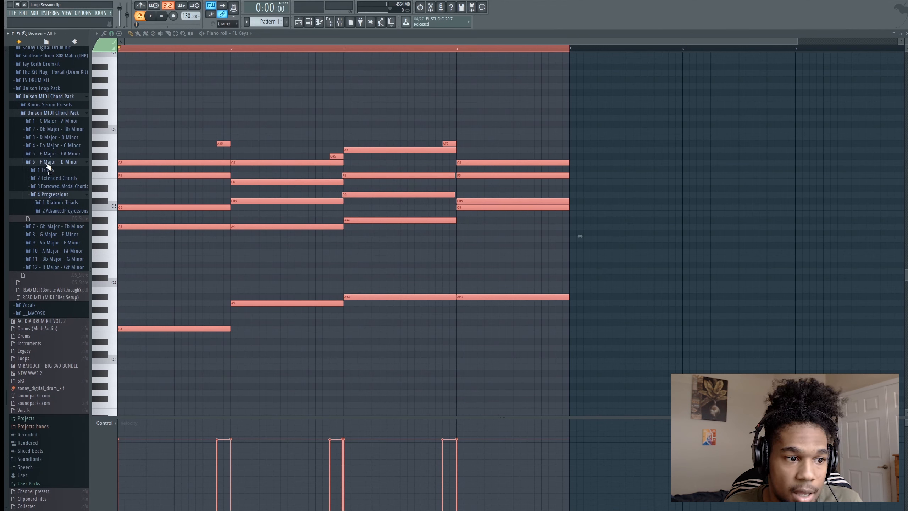
{"action": "scroll", "coordinate": [45, 177], "scroll_direction": "down", "scroll_amount": 3}
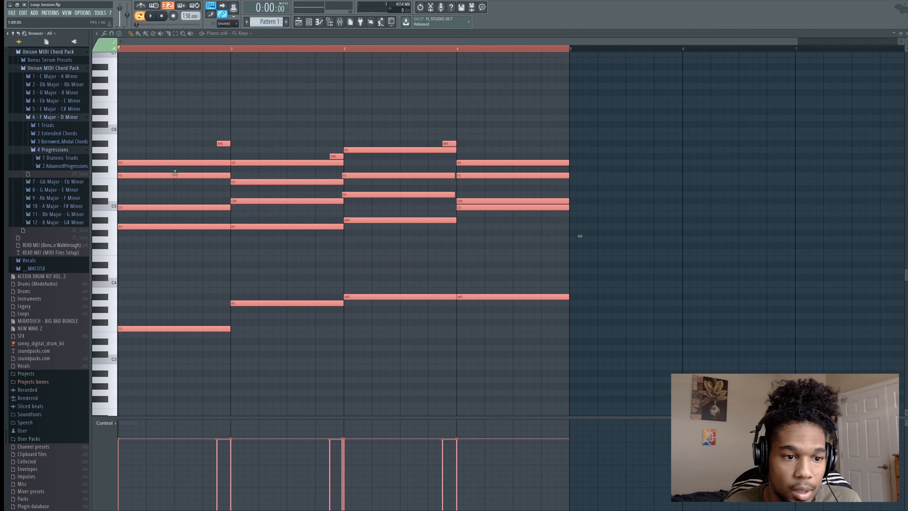
{"action": "left_click", "coordinate": [50, 167]}
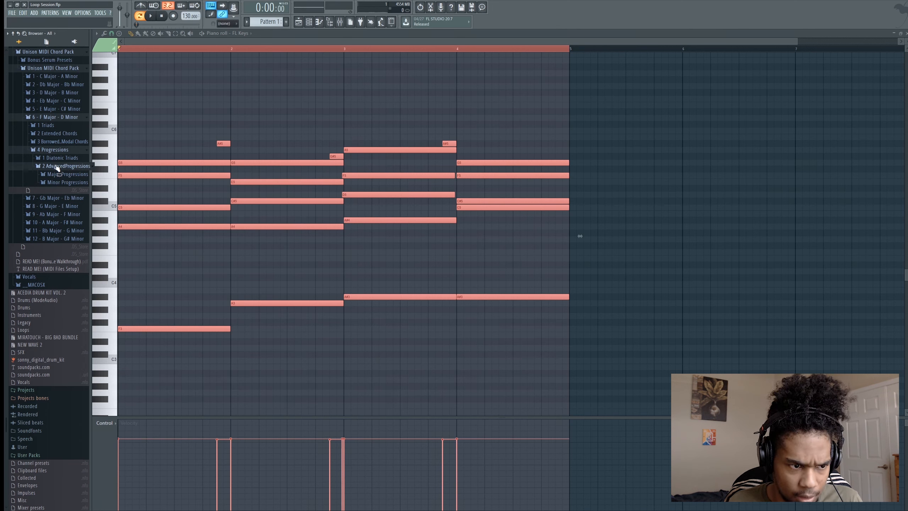
{"action": "left_click", "coordinate": [61, 174]}
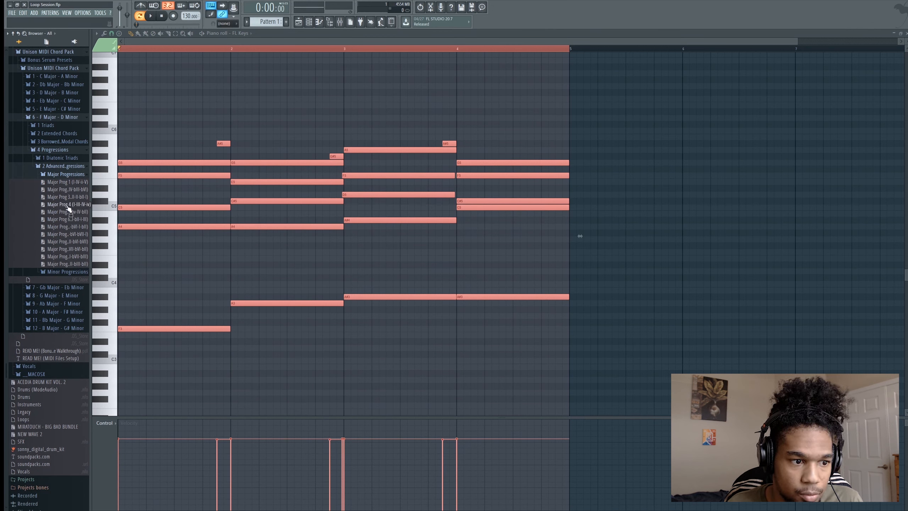
{"action": "left_click_drag", "start_coordinate": [69, 209], "coordinate": [143, 226]}
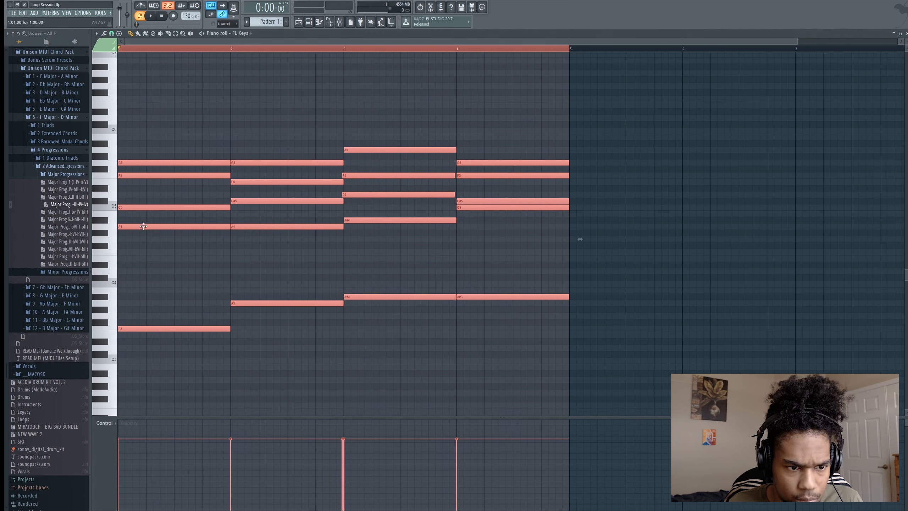
Play back the loaded chord progression in the piano roll to audition it.
{"action": "scroll", "coordinate": [223, 150], "scroll_direction": "up", "scroll_amount": 3}
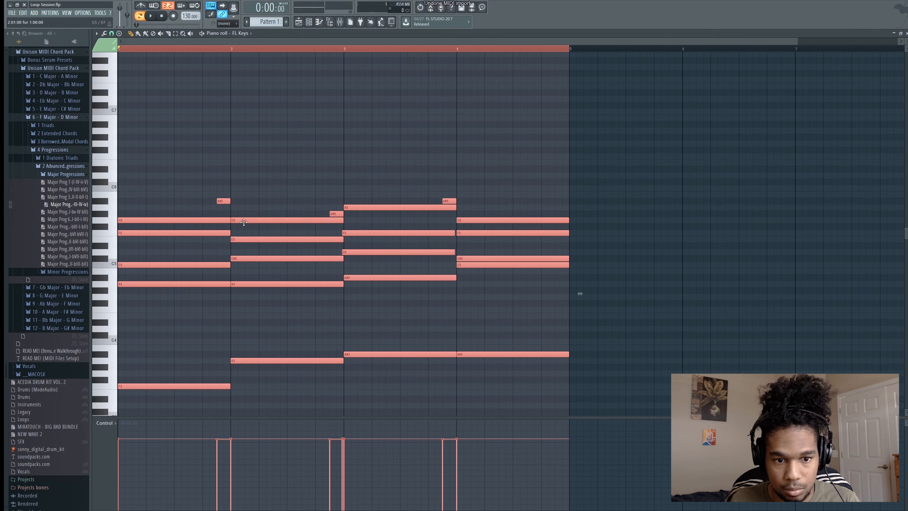
{"action": "scroll", "coordinate": [487, 96], "scroll_direction": "down", "scroll_amount": 2}
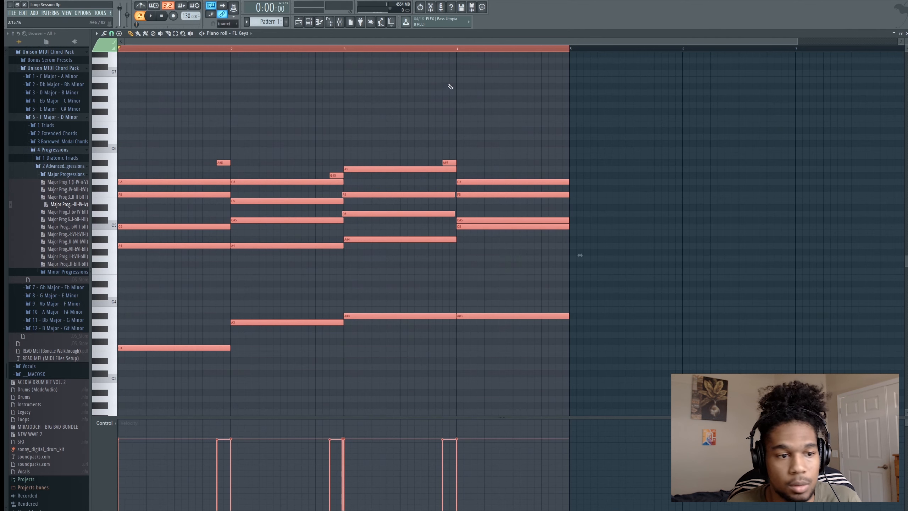
{"action": "key", "text": "ctrl+d"}
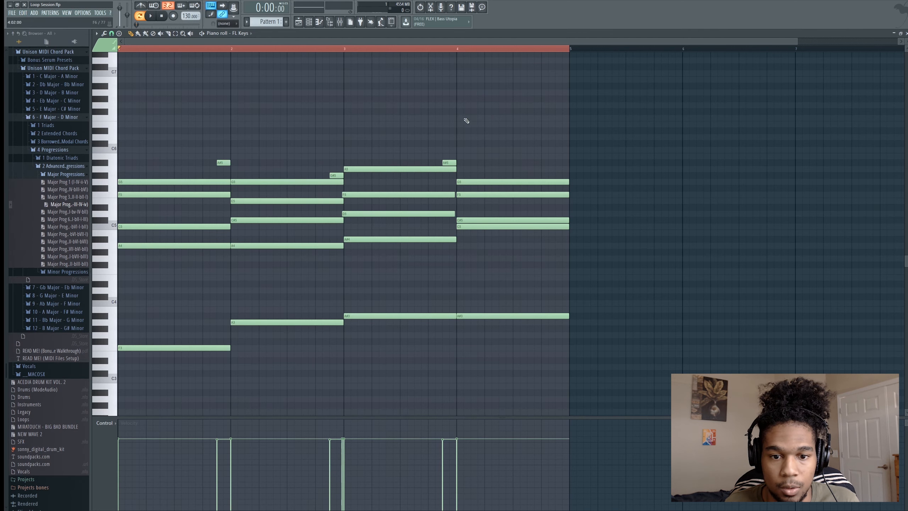
{"action": "key", "text": "space"}
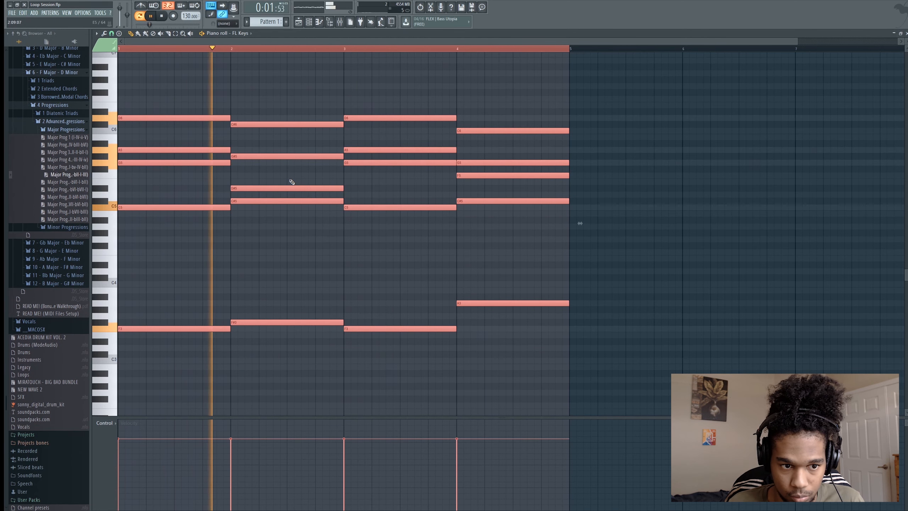
{"action": "scroll", "coordinate": [290, 182], "scroll_direction": "down", "scroll_amount": 1}
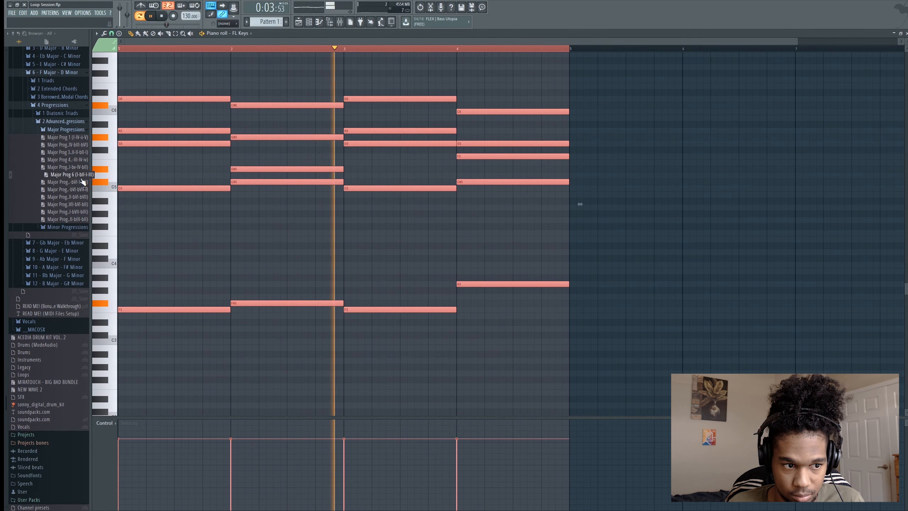
{"action": "key", "text": "space"}
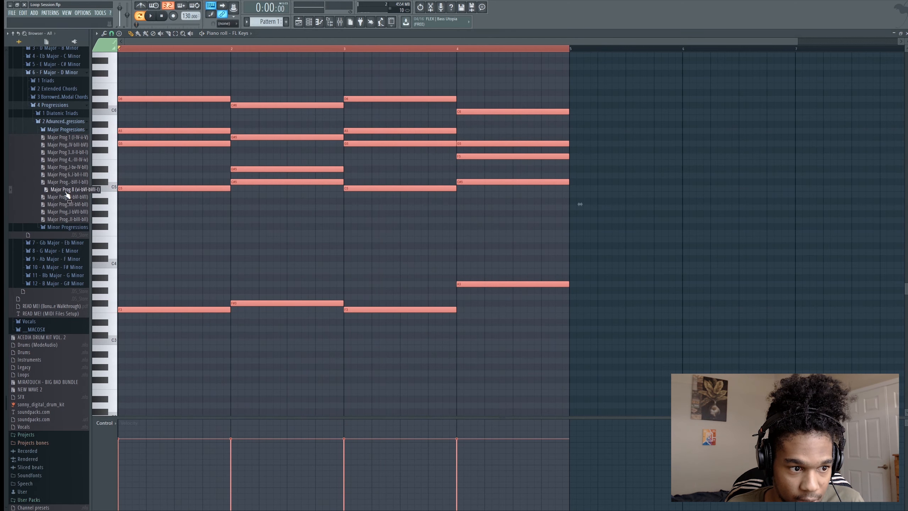
Load Major Prog 8 from the same folder into the piano roll and play it back.
{"action": "left_click_drag", "start_coordinate": [67, 195], "coordinate": [263, 182]}
{"action": "key", "text": "space"}
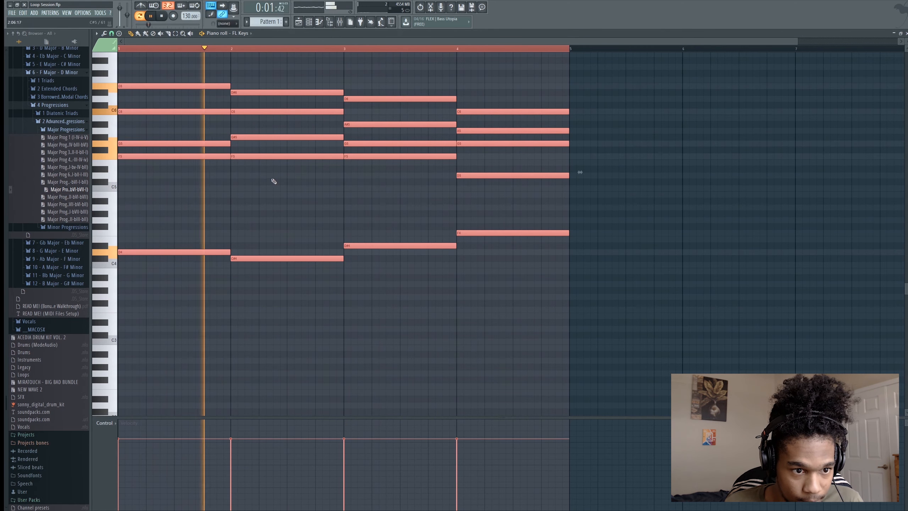
{"action": "scroll", "coordinate": [272, 181], "scroll_direction": "up", "scroll_amount": 2}
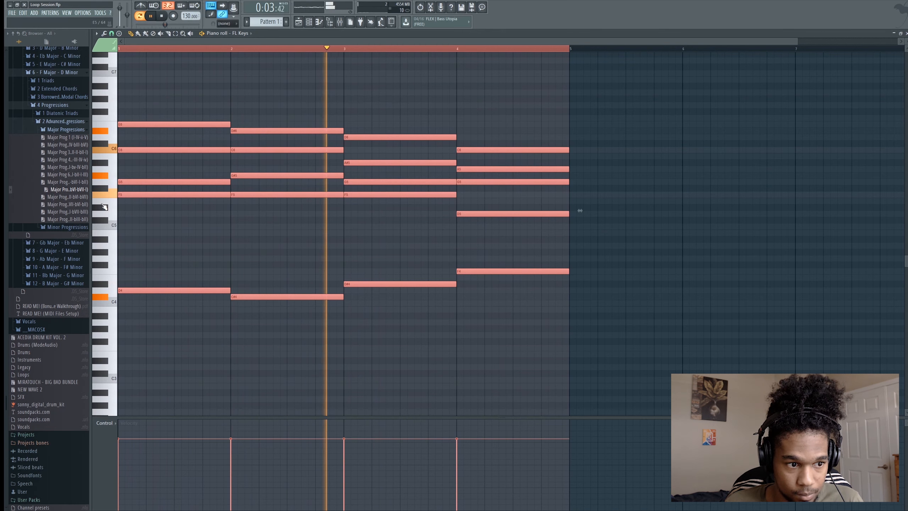
{"action": "key", "text": "space"}
Load the next major progression from the folder into the piano roll and audition it.
{"action": "left_click_drag", "start_coordinate": [67, 197], "coordinate": [202, 205]}
{"action": "key", "text": "space"}
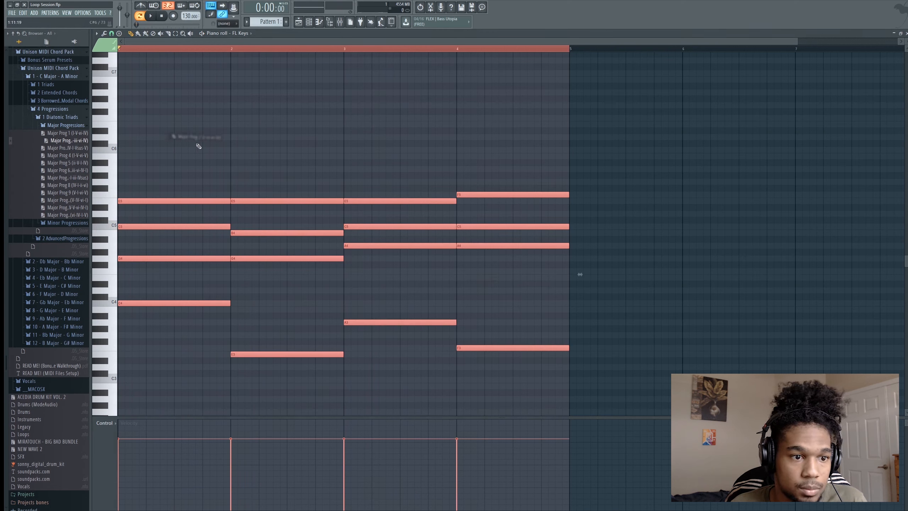
{"action": "key", "text": "space"}
Load Major Prog 9 (V-I-vi-V) from the C Major - A Minor Diatonic Triads progressions and play it back.
{"action": "scroll", "coordinate": [247, 164], "scroll_direction": "down", "scroll_amount": 2}
{"action": "scroll", "coordinate": [247, 164], "scroll_direction": "down", "scroll_amount": 2}
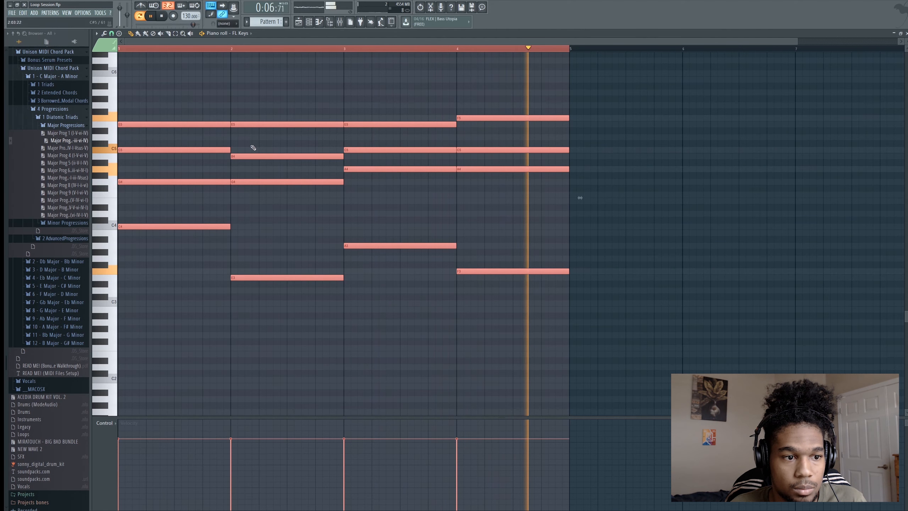
{"action": "key", "text": "space"}
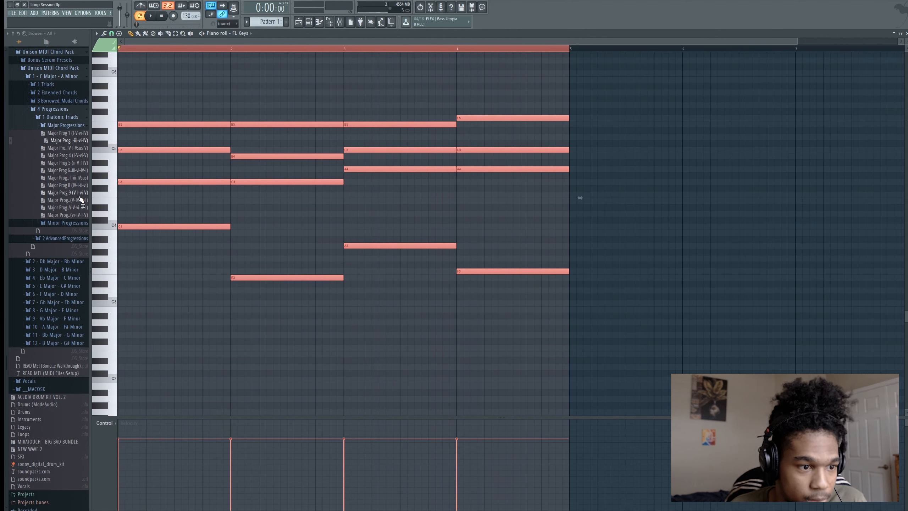
{"action": "left_click_drag", "start_coordinate": [81, 193], "coordinate": [253, 200]}
{"action": "key", "text": "space"}
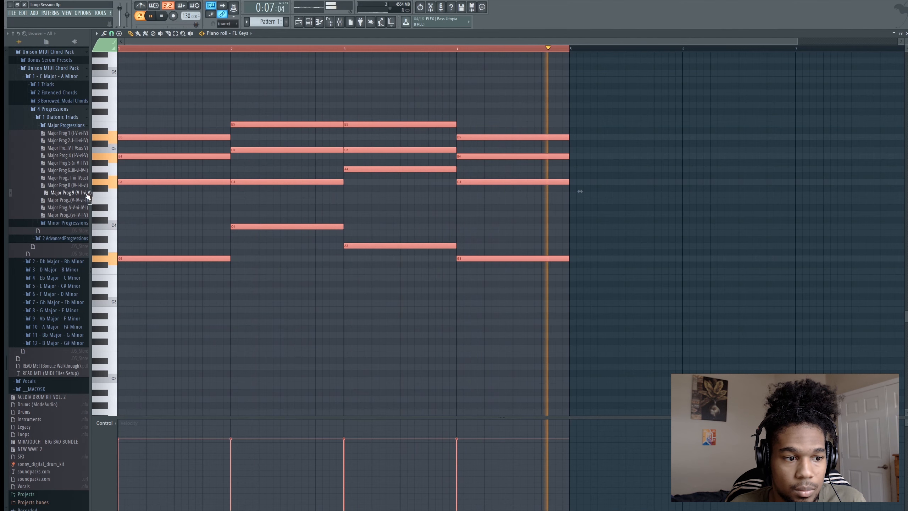
Load the major progression below Major Prog 9 from the C Major - A Minor Diatonic Triads folder into the piano roll.
{"action": "left_click_drag", "start_coordinate": [73, 200], "coordinate": [318, 201]}
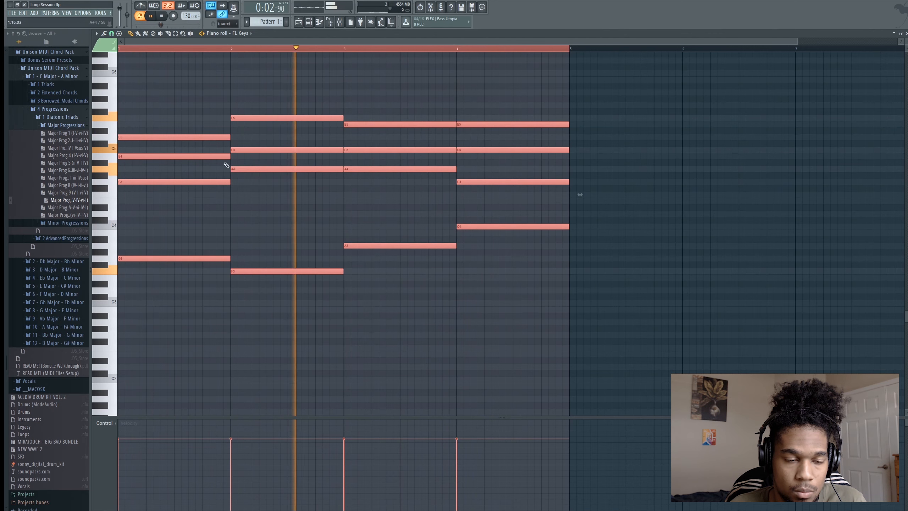
{"action": "scroll", "coordinate": [304, 165], "scroll_direction": "up", "scroll_amount": 2}
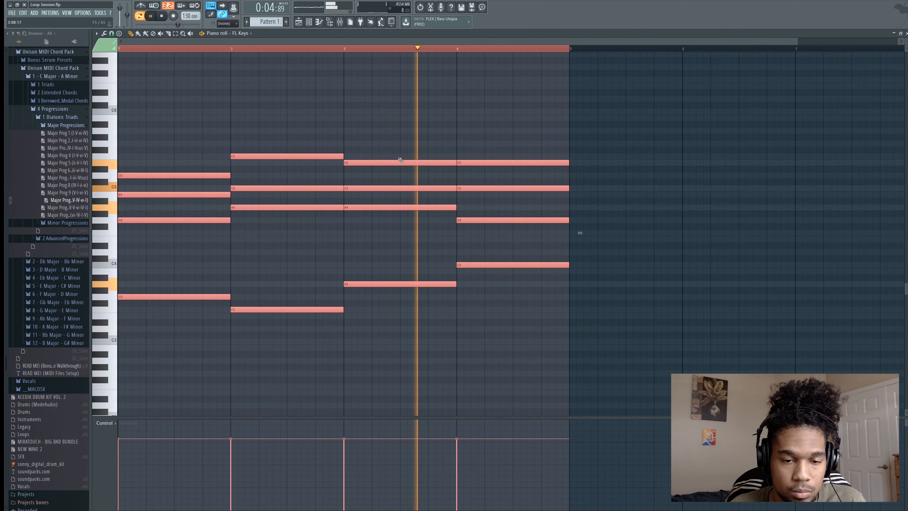
{"action": "key", "text": "space"}
{"action": "scroll", "coordinate": [374, 170], "scroll_direction": "up", "scroll_amount": 1}
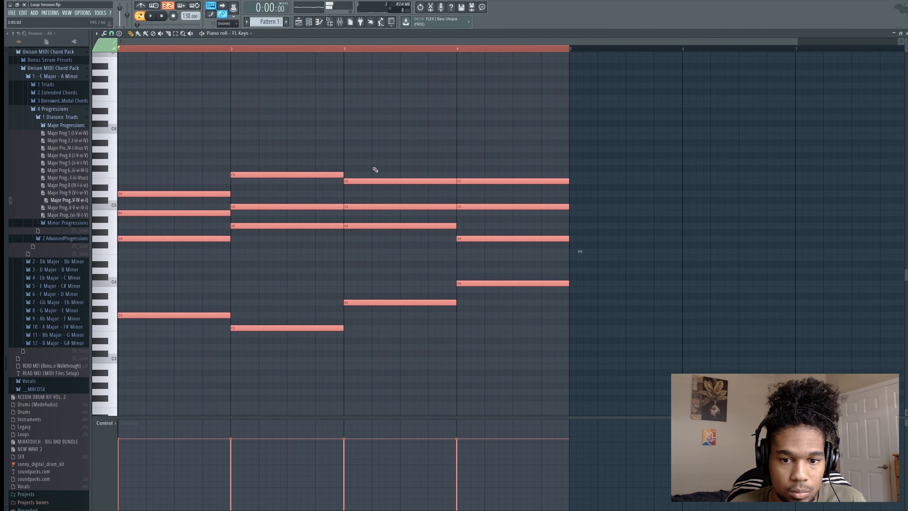
{"action": "scroll", "coordinate": [379, 168], "scroll_direction": "up", "scroll_amount": 1}
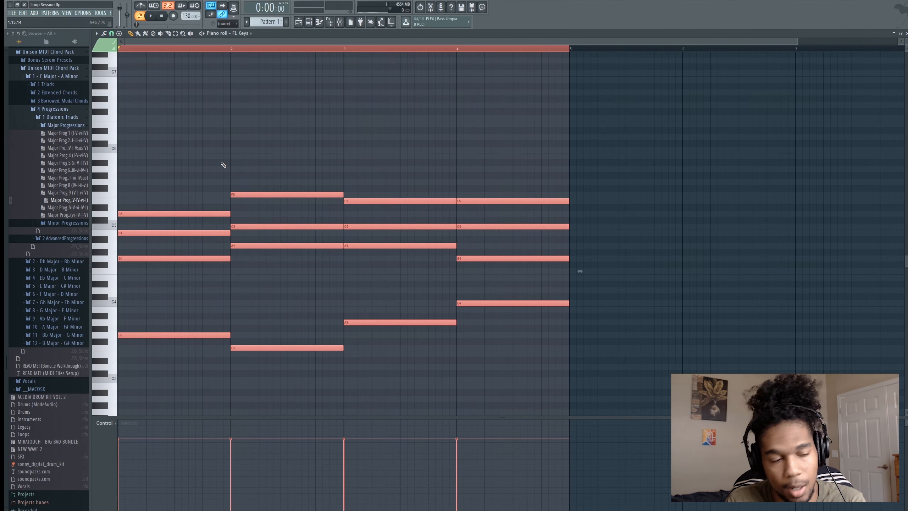
Draw short melody notes above the chords across the first three bars, playing back between additions.
{"action": "left_click", "coordinate": [138, 182]}
{"action": "key", "text": "space"}
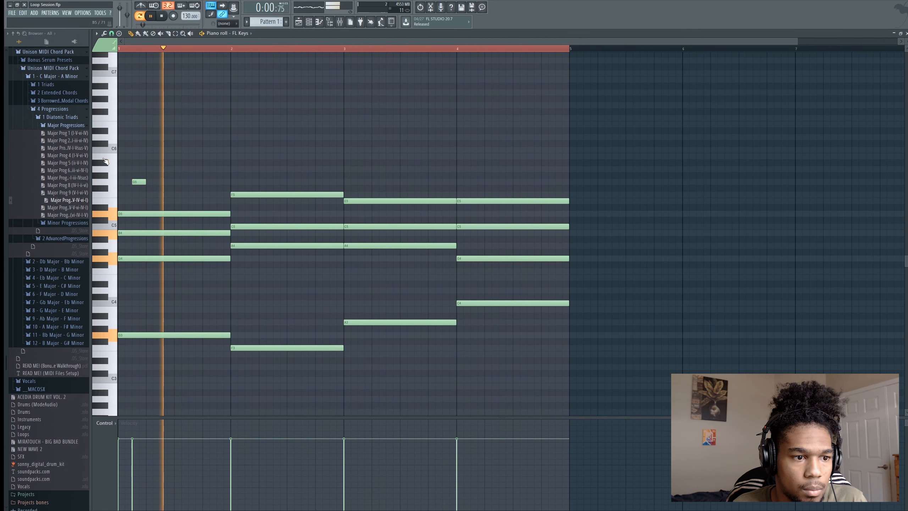
{"action": "left_click", "coordinate": [150, 156]}
{"action": "key", "text": "space"}
{"action": "left_click", "coordinate": [169, 150]}
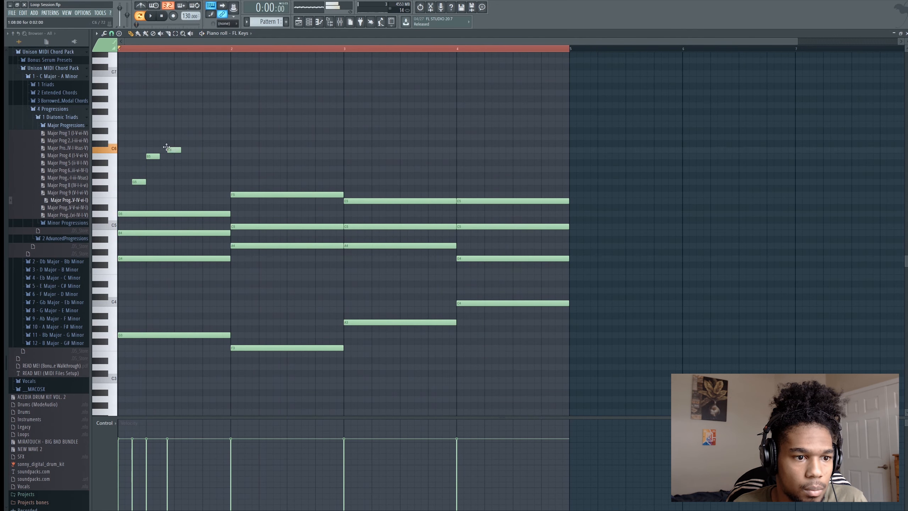
{"action": "left_click_drag", "start_coordinate": [167, 147], "coordinate": [230, 169]}
{"action": "left_click", "coordinate": [177, 131]}
{"action": "key", "text": "space"}
{"action": "key", "text": "space"}
{"action": "key", "text": "space"}
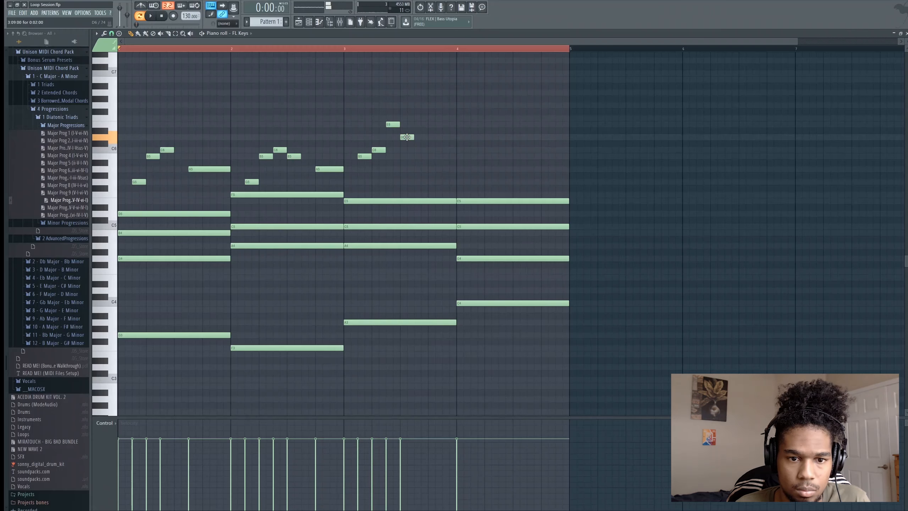
Add a descending run of short melody notes over the fourth bar and audition it.
{"action": "left_click_drag", "start_coordinate": [407, 137], "coordinate": [421, 137]}
{"action": "left_click", "coordinate": [430, 150]}
{"action": "left_click", "coordinate": [449, 156]}
{"action": "left_click", "coordinate": [463, 169]}
{"action": "left_click", "coordinate": [478, 182]}
{"action": "left_click", "coordinate": [492, 143]}
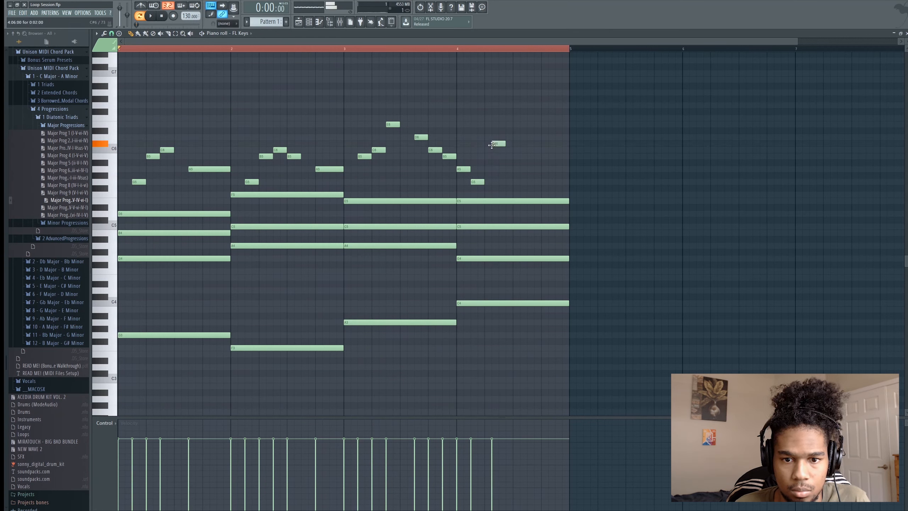
{"action": "left_click_drag", "start_coordinate": [492, 145], "coordinate": [485, 158]}
{"action": "key", "text": "space"}
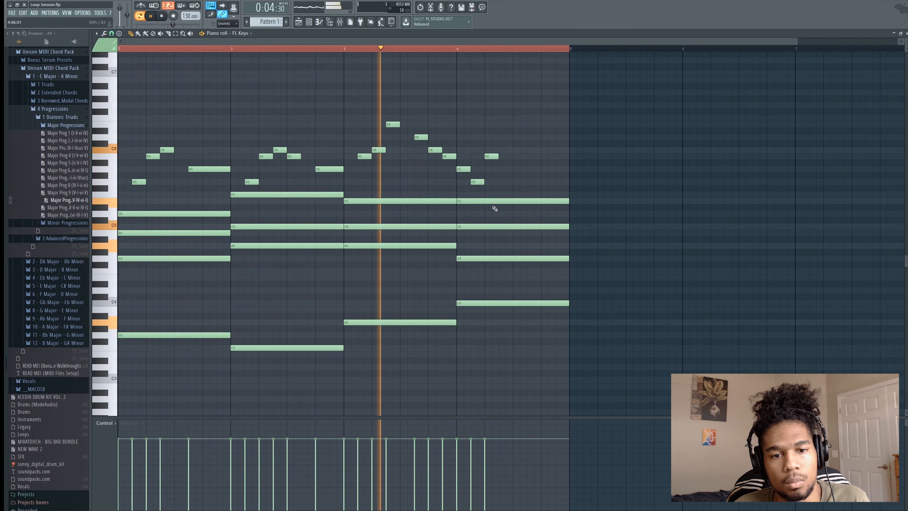
{"action": "key", "text": "space"}
Add the final melody notes at the end of the fourth bar and reposition the last one.
{"action": "mouse_move", "coordinate": [505, 171]}
{"action": "left_mouse_down"}
{"action": "mouse_move", "coordinate": [505, 159]}
{"action": "mouse_move", "coordinate": [498, 173]}
{"action": "mouse_move", "coordinate": [519, 182]}
{"action": "left_mouse_up"}
{"action": "left_click", "coordinate": [533, 183]}
{"action": "key", "text": "space"}
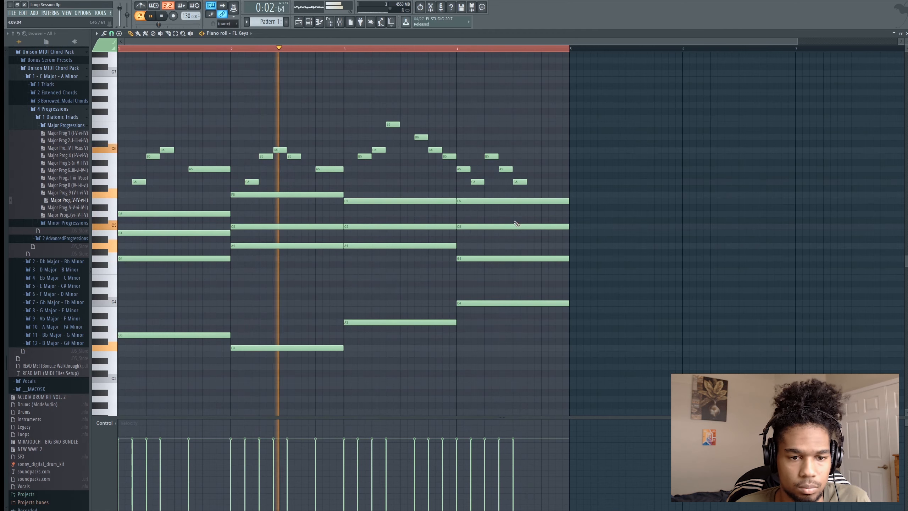
{"action": "key", "text": "space"}
{"action": "mouse_move", "coordinate": [539, 168]}
{"action": "left_mouse_down"}
{"action": "mouse_move", "coordinate": [528, 196]}
{"action": "mouse_move", "coordinate": [528, 164]}
{"action": "left_mouse_up"}
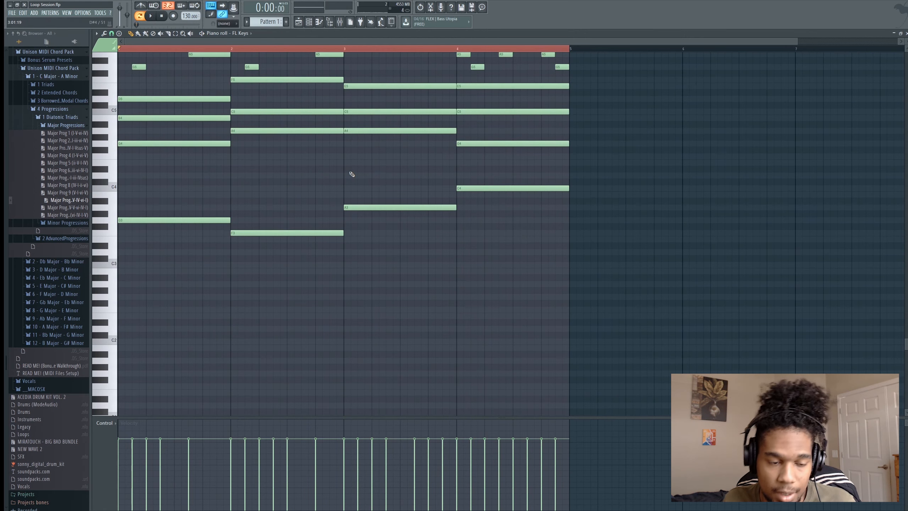
{"action": "scroll", "coordinate": [350, 174], "scroll_direction": "up", "scroll_amount": 2}
{"action": "scroll", "coordinate": [350, 174], "scroll_direction": "up", "scroll_amount": 1}
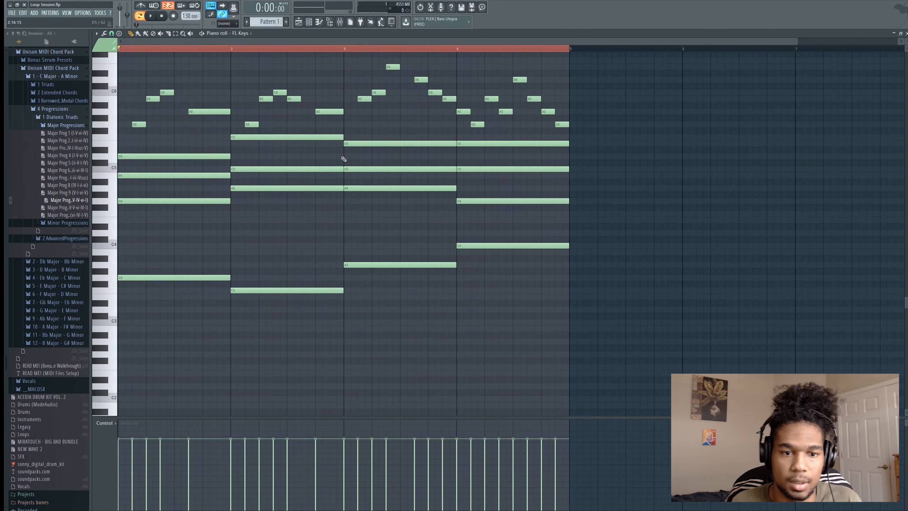
{"action": "scroll", "coordinate": [358, 163], "scroll_direction": "up", "scroll_amount": 4}
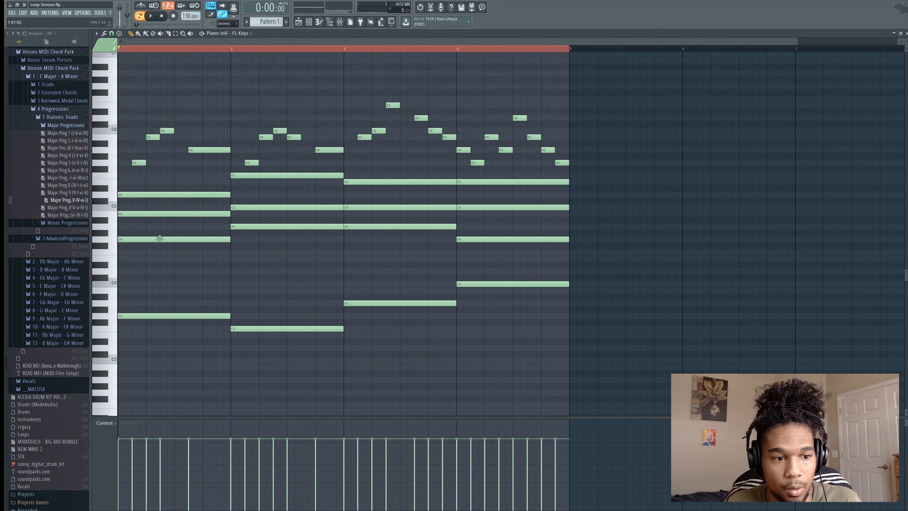
{"action": "scroll", "coordinate": [196, 216], "scroll_direction": "down", "scroll_amount": 3}
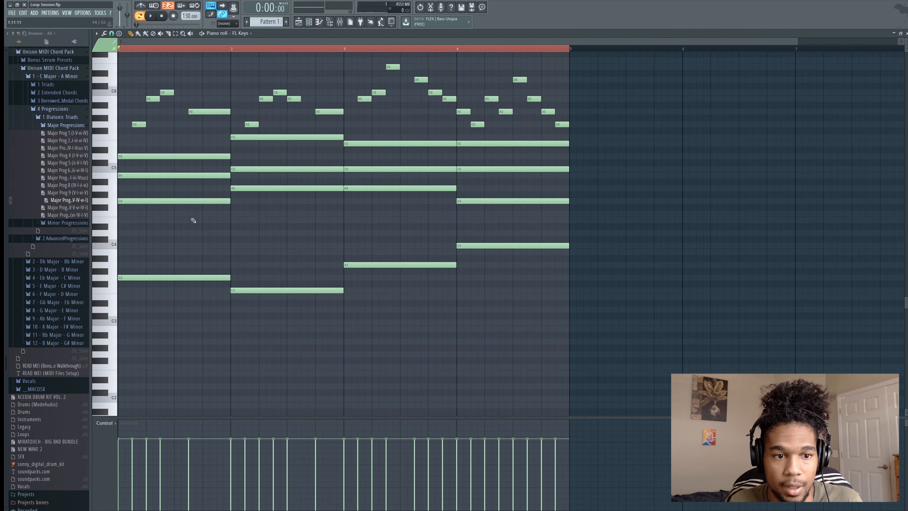
{"action": "scroll", "coordinate": [158, 143], "scroll_direction": "up", "scroll_amount": 2}
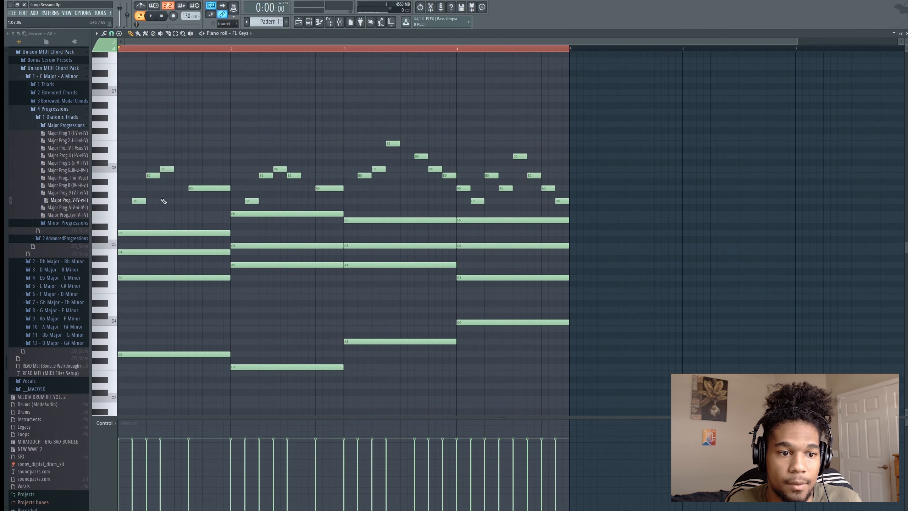
Draw a row of short repeated low C notes on every eighth beat across all four bars, auditioning after the first few.
{"action": "scroll", "coordinate": [316, 365], "scroll_direction": "down", "scroll_amount": 3}
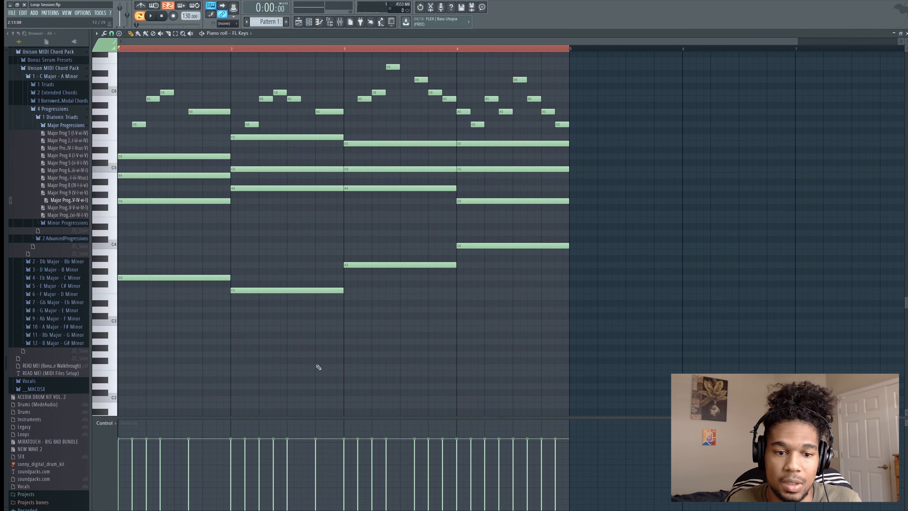
{"action": "scroll", "coordinate": [293, 323], "scroll_direction": "down", "scroll_amount": 1}
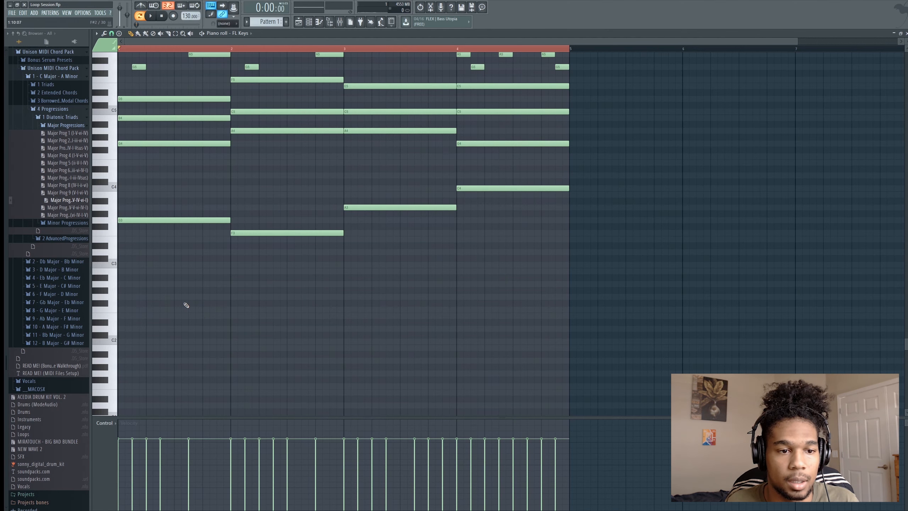
{"action": "scroll", "coordinate": [188, 311], "scroll_direction": "up", "scroll_amount": 4}
{"action": "scroll", "coordinate": [193, 326], "scroll_direction": "down", "scroll_amount": 4}
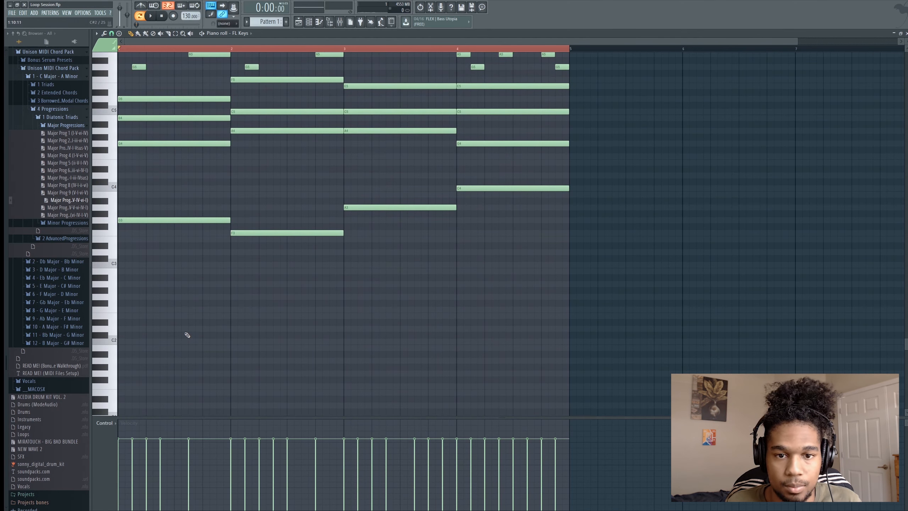
{"action": "scroll", "coordinate": [187, 335], "scroll_direction": "up", "scroll_amount": 5}
{"action": "scroll", "coordinate": [179, 339], "scroll_direction": "down", "scroll_amount": 2}
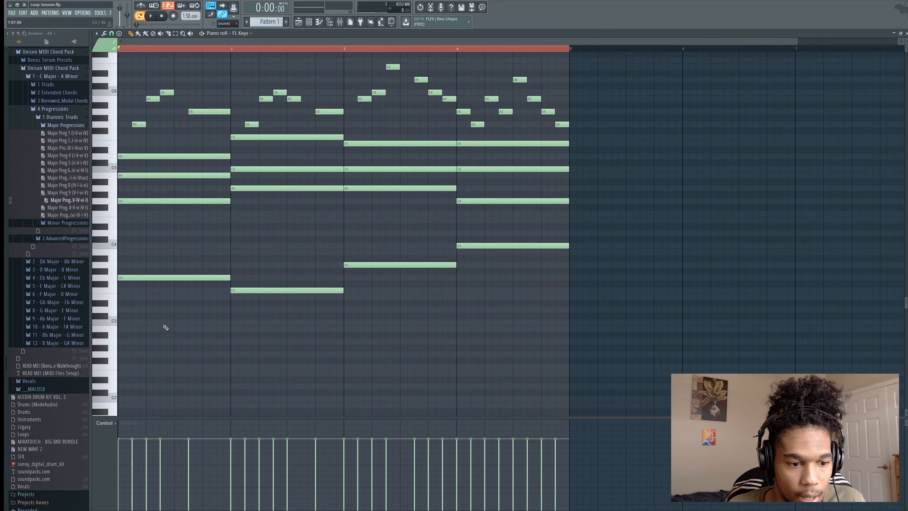
{"action": "scroll", "coordinate": [164, 322], "scroll_direction": "down", "scroll_amount": 3}
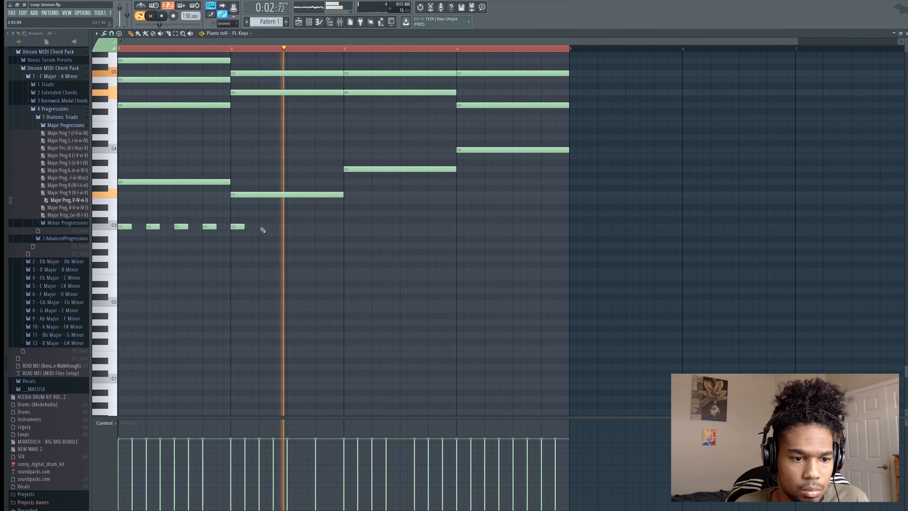
{"action": "left_click", "coordinate": [266, 226]}
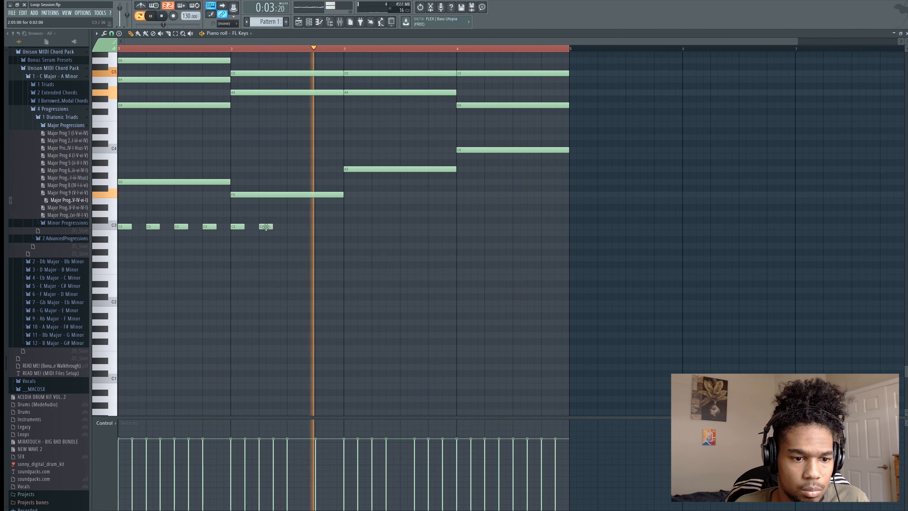
{"action": "left_click", "coordinate": [294, 226]}
{"action": "left_click", "coordinate": [329, 227]}
{"action": "left_click_drag", "start_coordinate": [329, 227], "coordinate": [322, 227]}
{"action": "key", "text": "space"}
{"action": "key", "text": "space"}
{"action": "left_click", "coordinate": [353, 227]}
{"action": "left_click", "coordinate": [380, 227]}
{"action": "left_click", "coordinate": [408, 227]}
{"action": "left_click", "coordinate": [436, 226]}
{"action": "left_click", "coordinate": [464, 227]}
{"action": "left_click", "coordinate": [492, 226]}
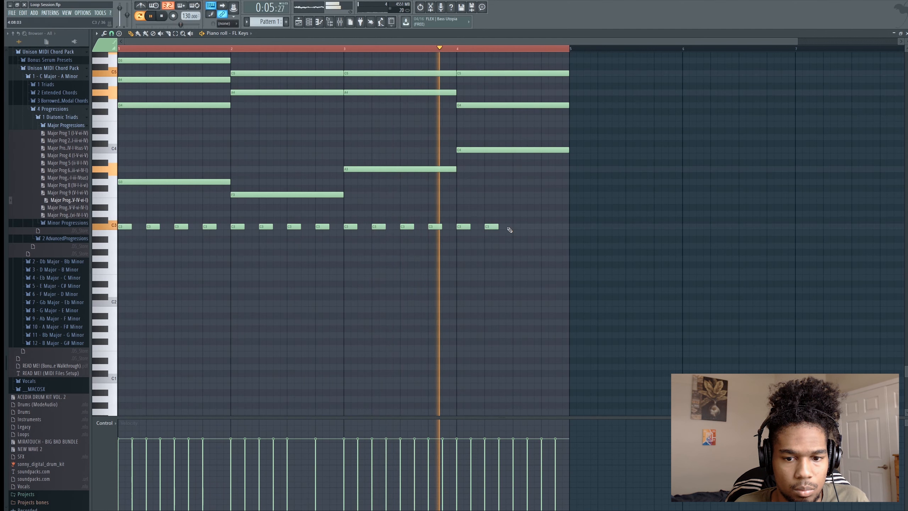
{"action": "left_click", "coordinate": [521, 226]}
{"action": "left_click", "coordinate": [550, 226]}
Scroll through the chords, melody and low notes and play the pattern back to review the loop.
{"action": "scroll", "coordinate": [559, 239], "scroll_direction": "up", "scroll_amount": 3}
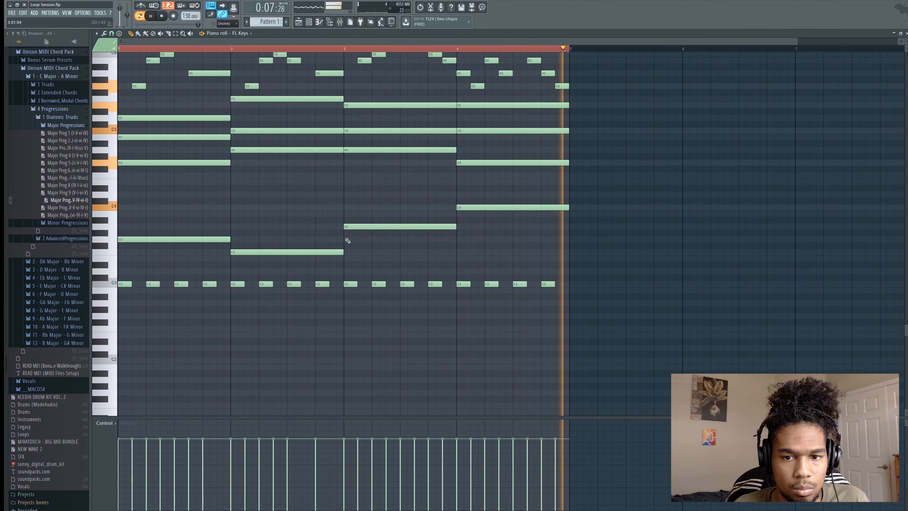
{"action": "scroll", "coordinate": [259, 287], "scroll_direction": "up", "scroll_amount": 1}
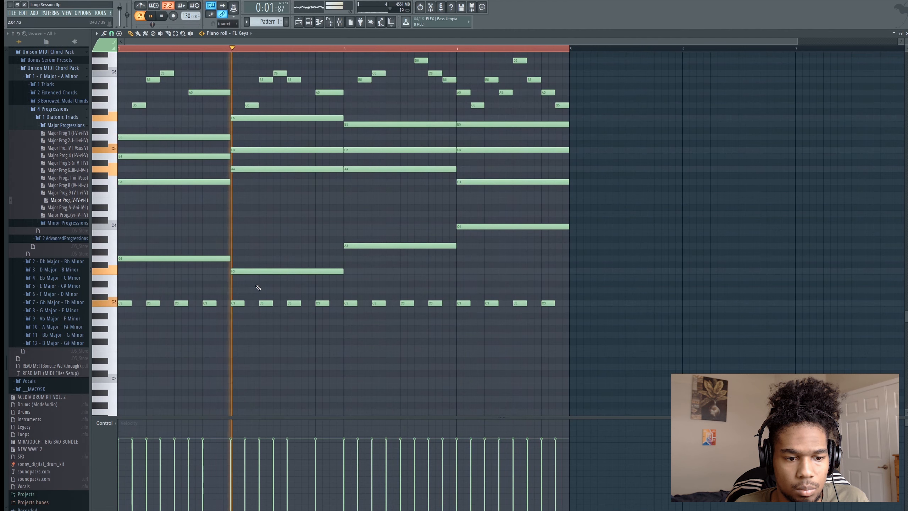
{"action": "scroll", "coordinate": [250, 289], "scroll_direction": "down", "scroll_amount": 1}
{"action": "scroll", "coordinate": [285, 283], "scroll_direction": "down", "scroll_amount": 1}
{"action": "scroll", "coordinate": [358, 268], "scroll_direction": "up", "scroll_amount": 3}
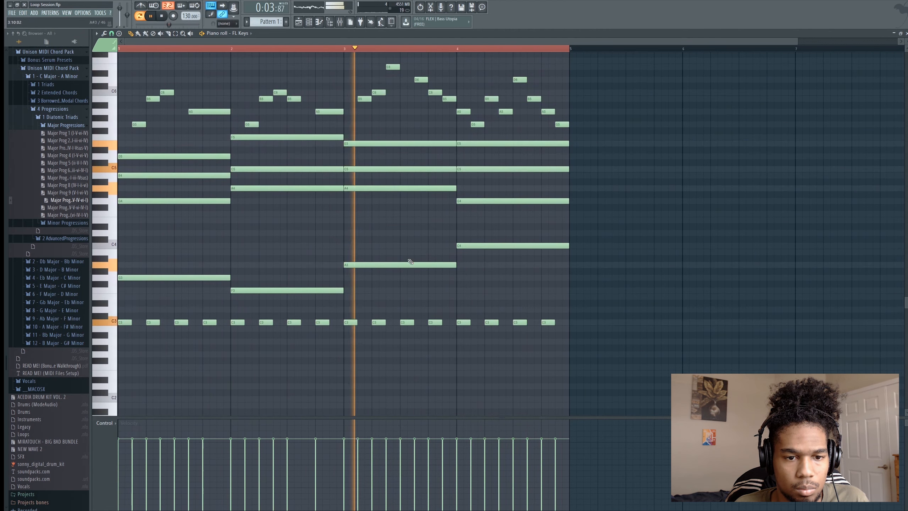
{"action": "scroll", "coordinate": [409, 261], "scroll_direction": "up", "scroll_amount": 2}
{"action": "scroll", "coordinate": [393, 262], "scroll_direction": "down", "scroll_amount": 5}
{"action": "scroll", "coordinate": [331, 269], "scroll_direction": "up", "scroll_amount": 4}
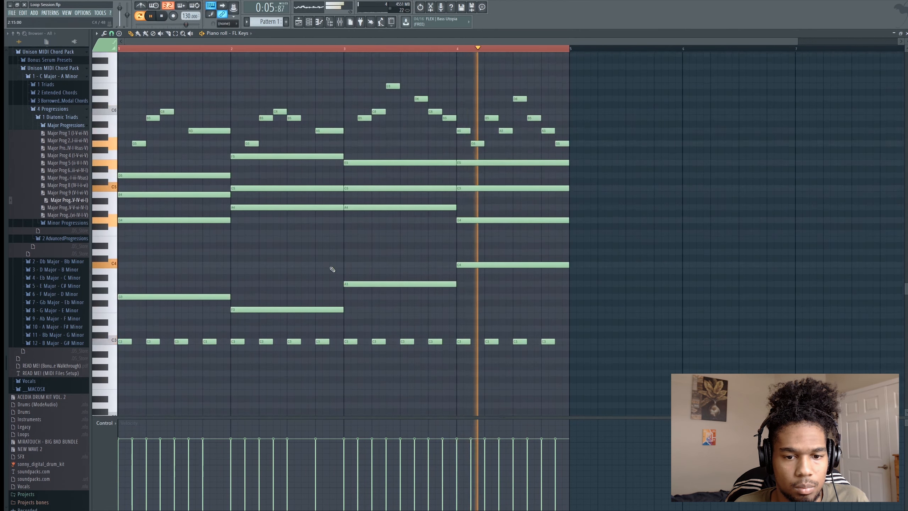
{"action": "scroll", "coordinate": [330, 275], "scroll_direction": "down", "scroll_amount": 1}
{"action": "scroll", "coordinate": [329, 229], "scroll_direction": "up", "scroll_amount": 1}
{"action": "key", "text": "space"}
{"action": "scroll", "coordinate": [315, 243], "scroll_direction": "down", "scroll_amount": 5}
{"action": "scroll", "coordinate": [250, 246], "scroll_direction": "up", "scroll_amount": 8}
{"action": "scroll", "coordinate": [328, 218], "scroll_direction": "down", "scroll_amount": 3}
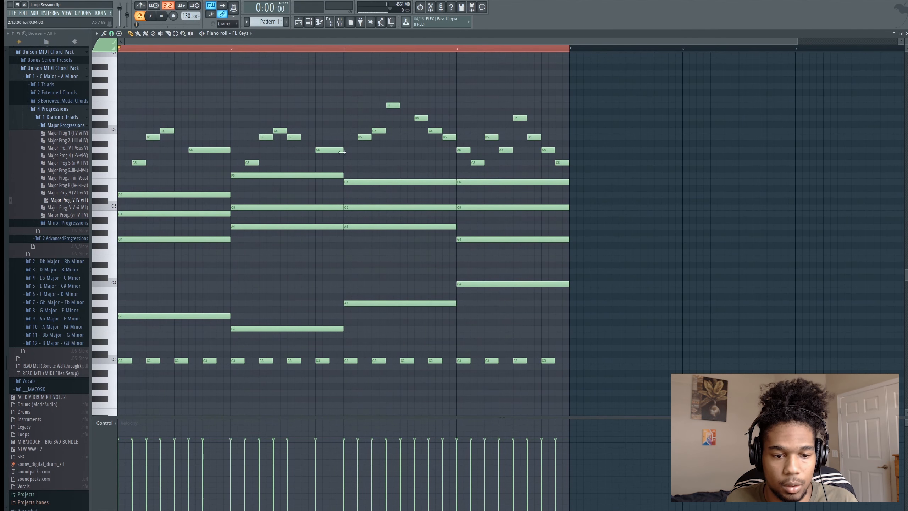
{"action": "scroll", "coordinate": [340, 148], "scroll_direction": "down", "scroll_amount": 2}
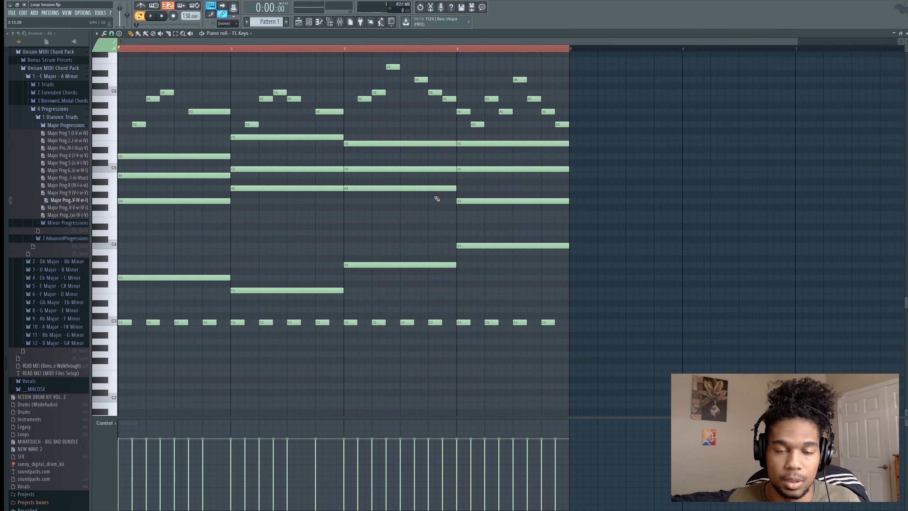
{"action": "scroll", "coordinate": [434, 196], "scroll_direction": "up", "scroll_amount": 2}
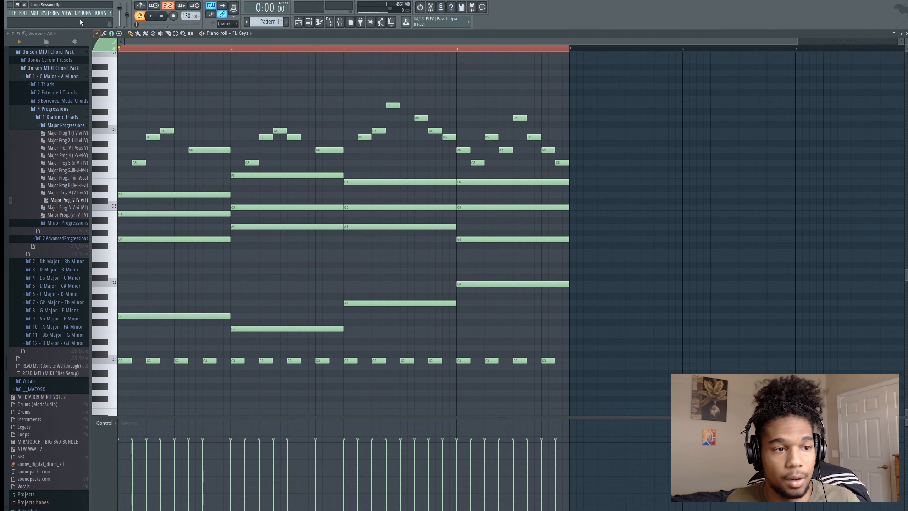
Export the piano roll as a MIDI file named Journey (130 bpm) in the MIDI KIT folder.
{"action": "left_click", "coordinate": [96, 34]}
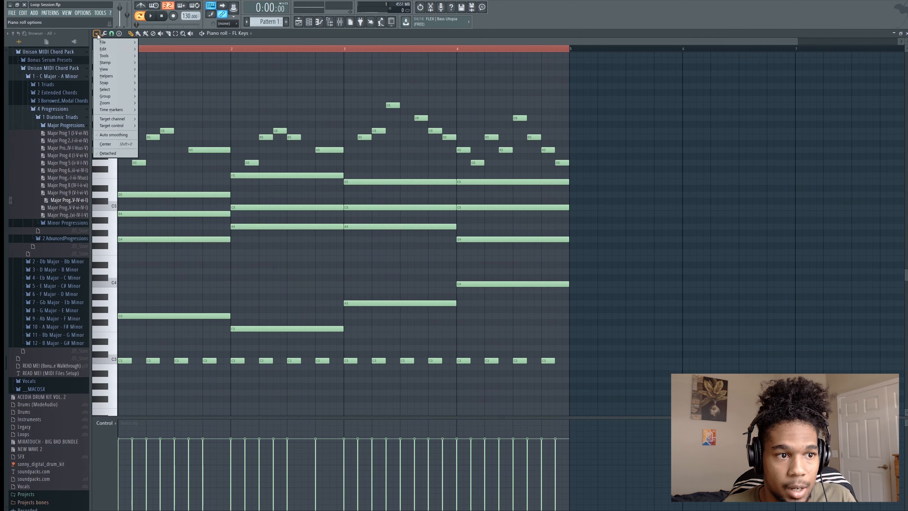
{"action": "mouse_move", "coordinate": [103, 41]}
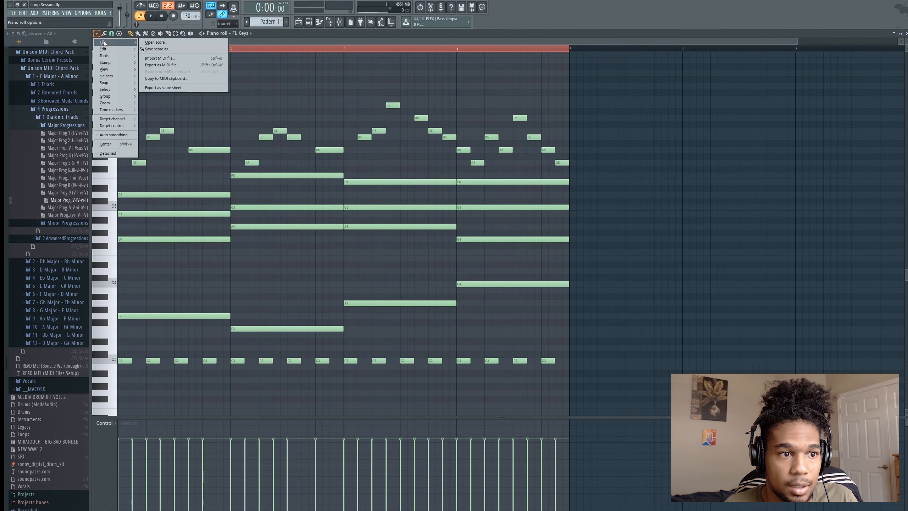
{"action": "left_click", "coordinate": [165, 65]}
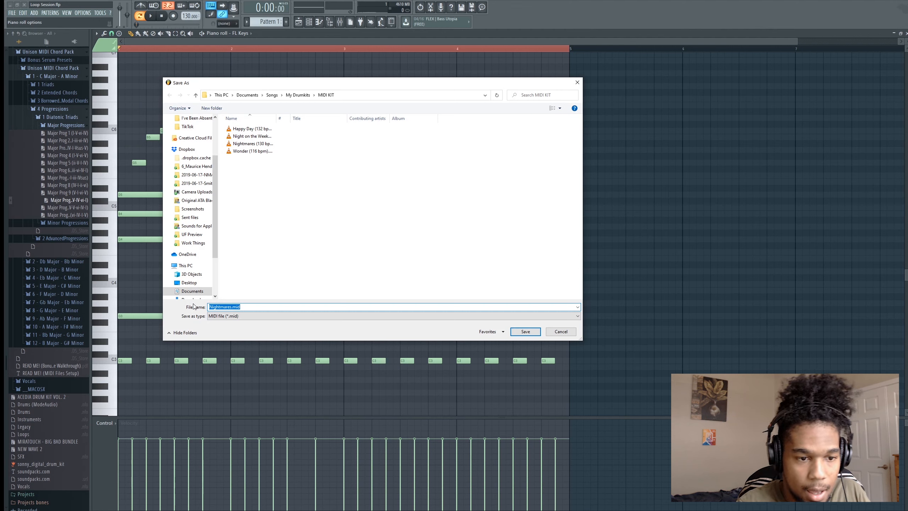
{"action": "type", "text": "Journey (130 bpm"}
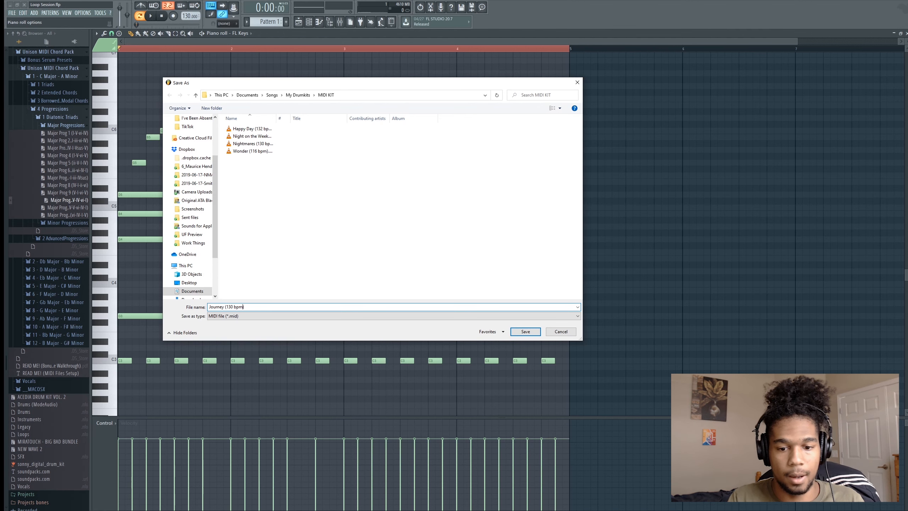
{"action": "key", "text": "Return"}
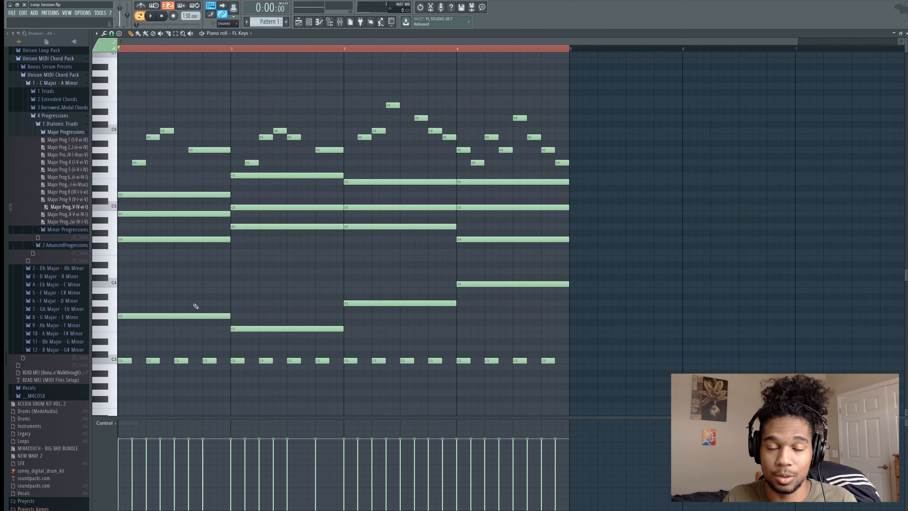